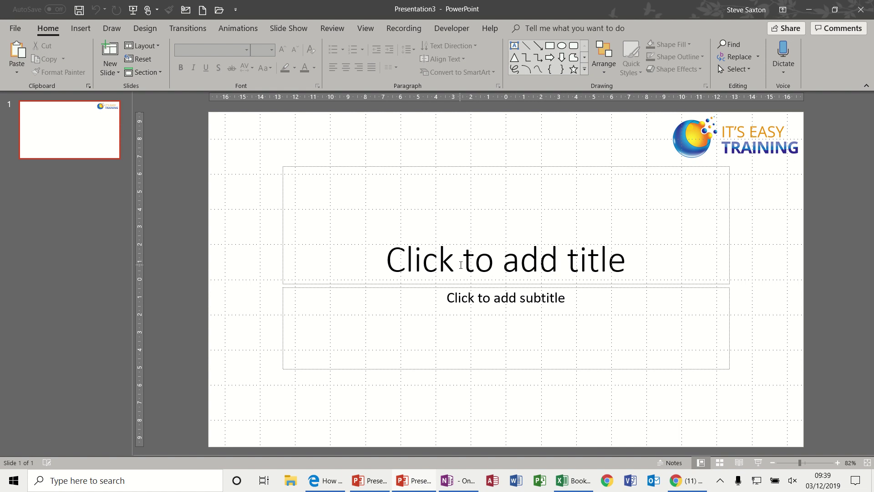
Enter 'Waterloo' as the title and 'June 18th 1815' as the subtitle, then add a second slide
{"action": "left_click", "coordinate": [401, 230]}
{"action": "type", "text": "Waterloo"}
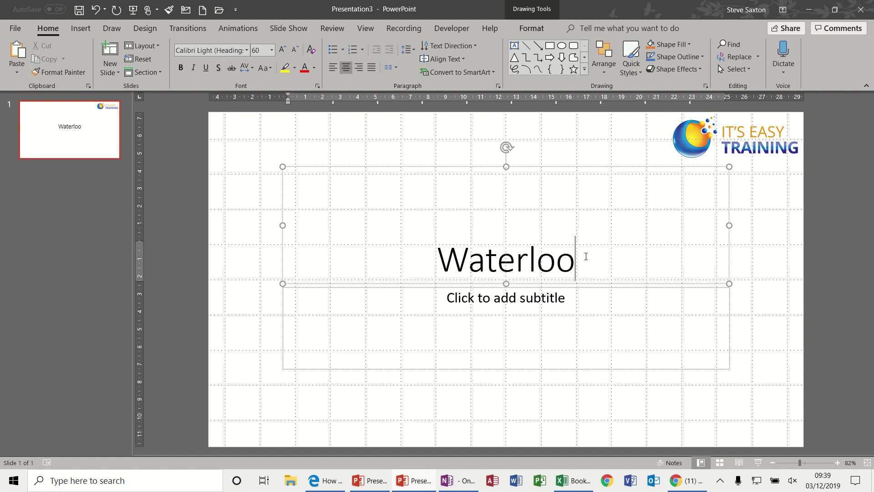
{"action": "key", "text": "ctrl+Return"}
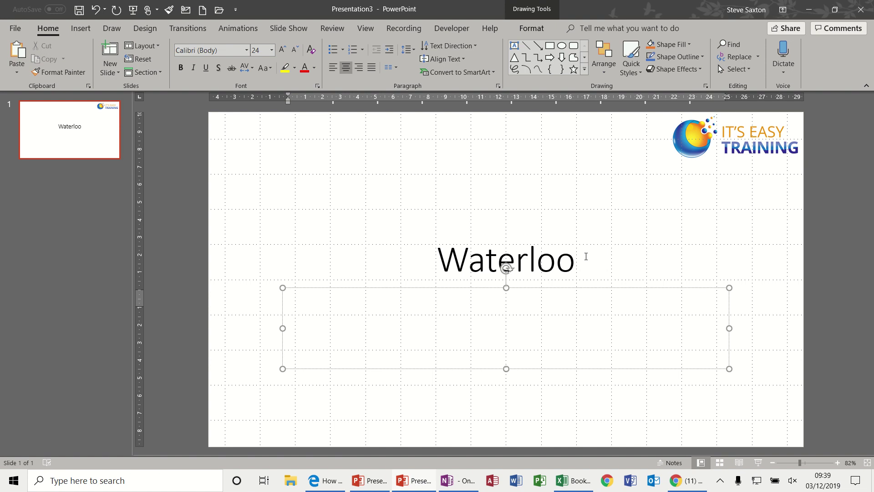
{"action": "type", "text": "June"}
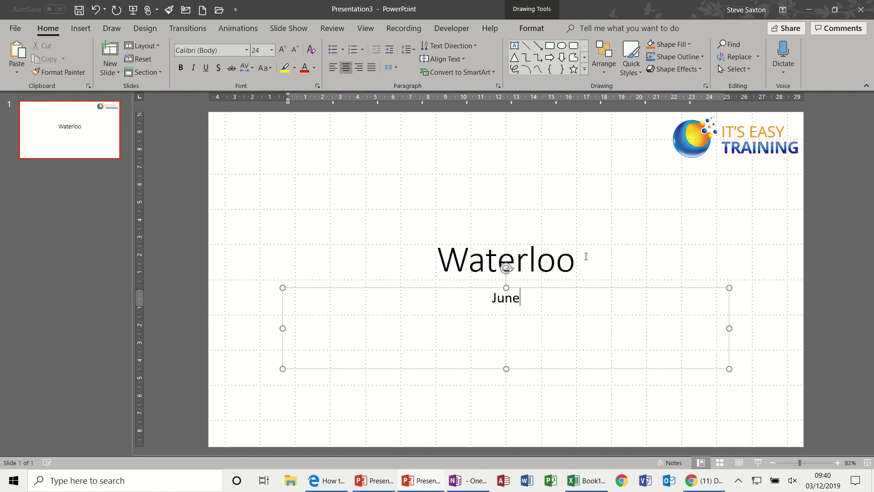
{"action": "type", "text": " 18th 1815"}
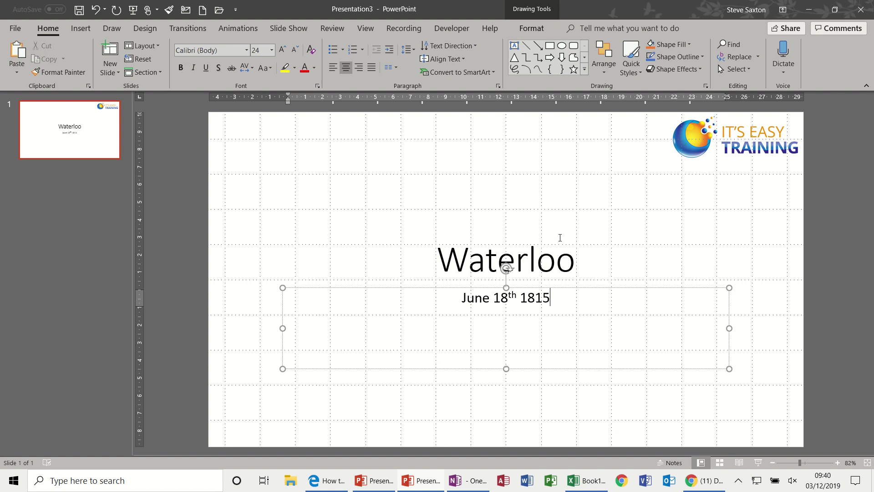
{"action": "key", "text": "ctrl+m"}
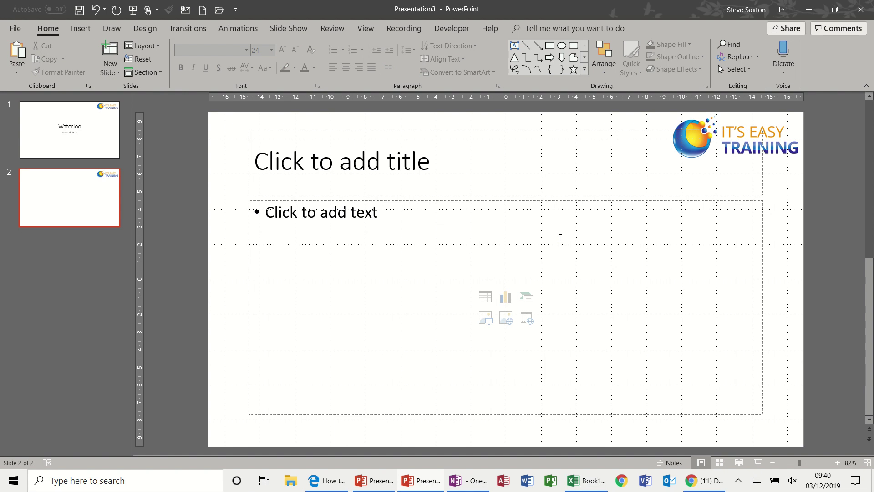
Title slide 2 'British Forces' and add the bullet Wellington with sub-point Guards
{"action": "type", "text": "Bri"}
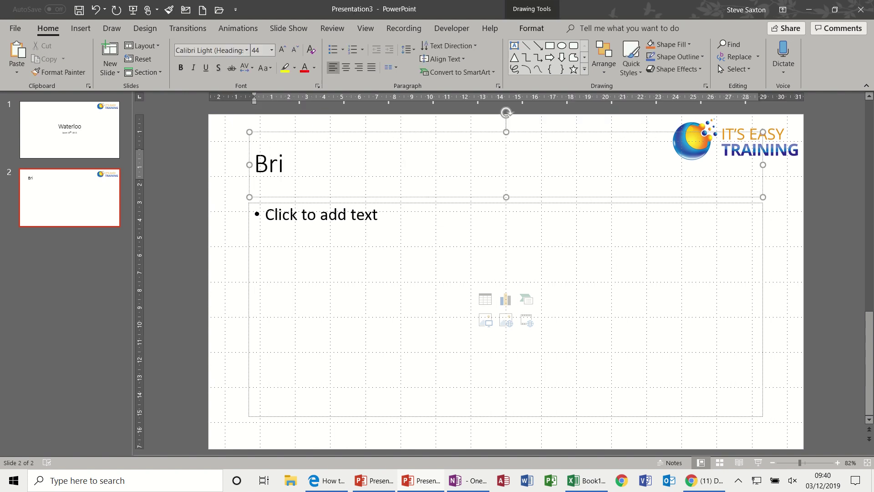
{"action": "type", "text": "tish Fo"}
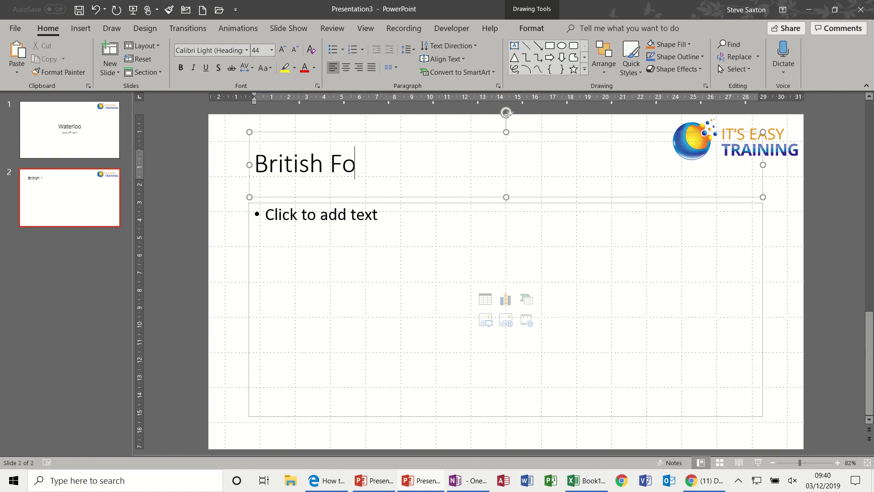
{"action": "type", "text": "rces"}
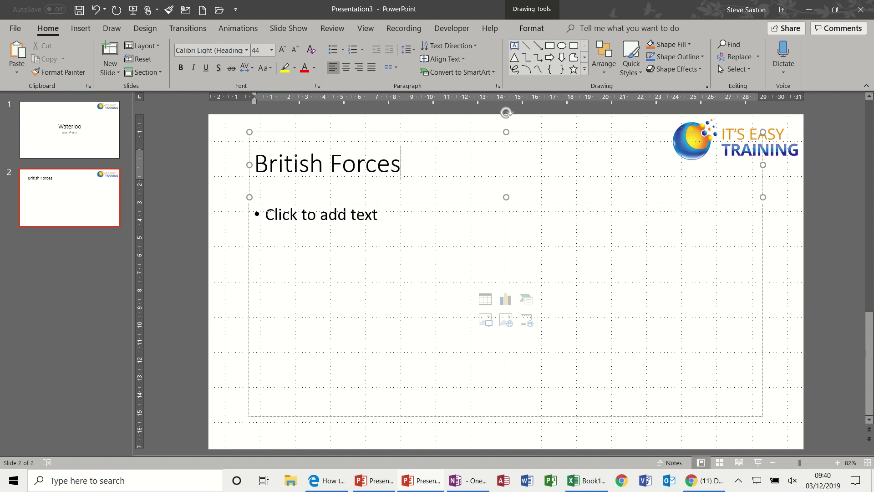
{"action": "left_click", "coordinate": [266, 211]}
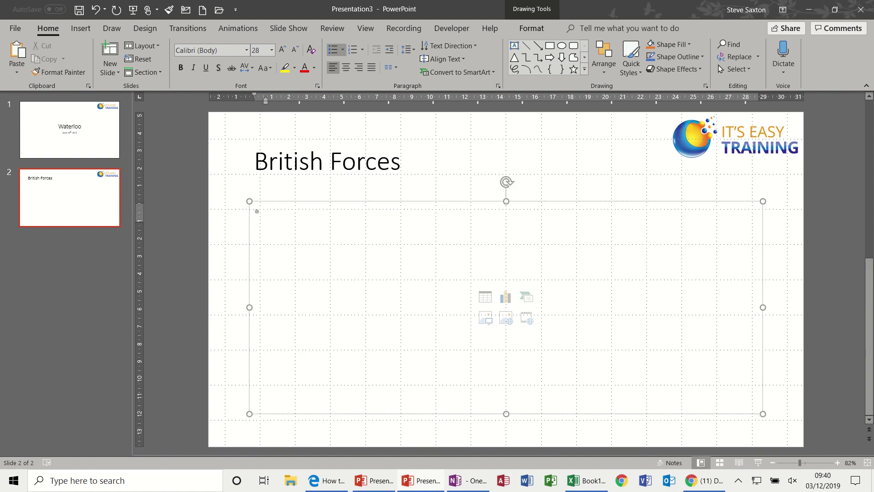
{"action": "type", "text": "Wellington"}
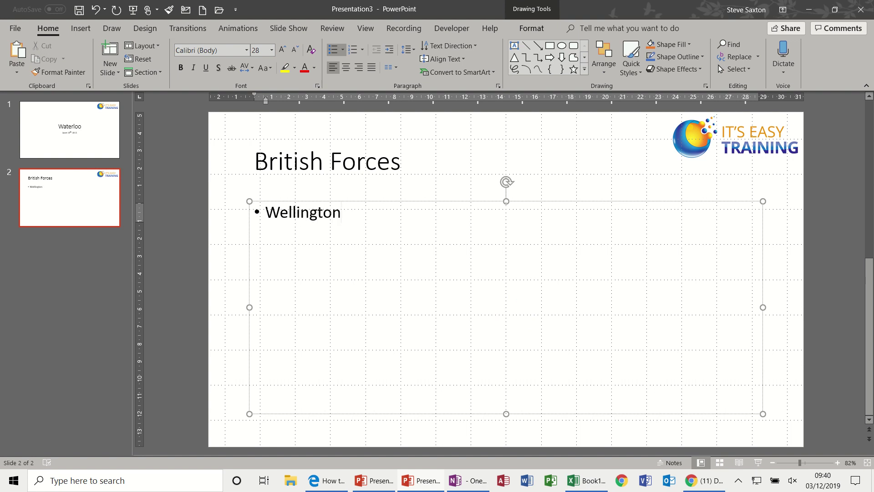
{"action": "key", "text": "Return"}
{"action": "key", "text": "Tab"}
{"action": "type", "text": "Guard"}
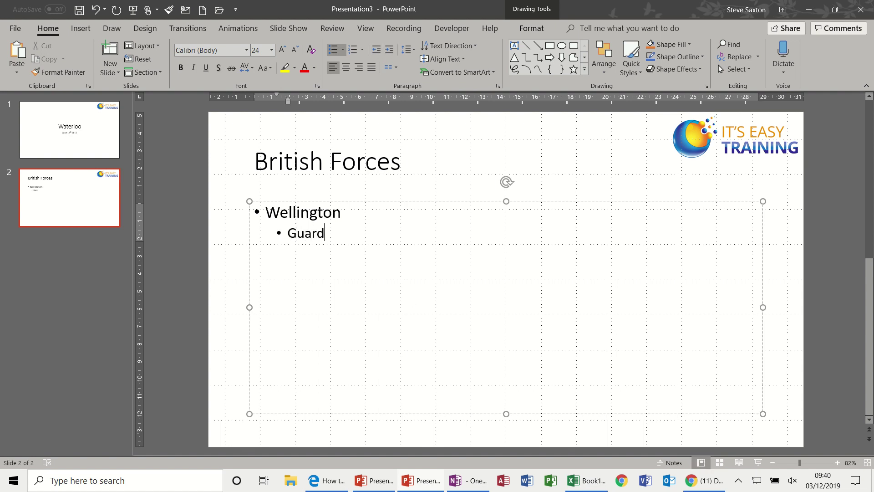
{"action": "type", "text": "s"}
Add the bullets Picton with sub-point Infantry and Uxbridge with sub-point Cavalry
{"action": "key", "text": "Return"}
{"action": "key", "text": "shift+Tab"}
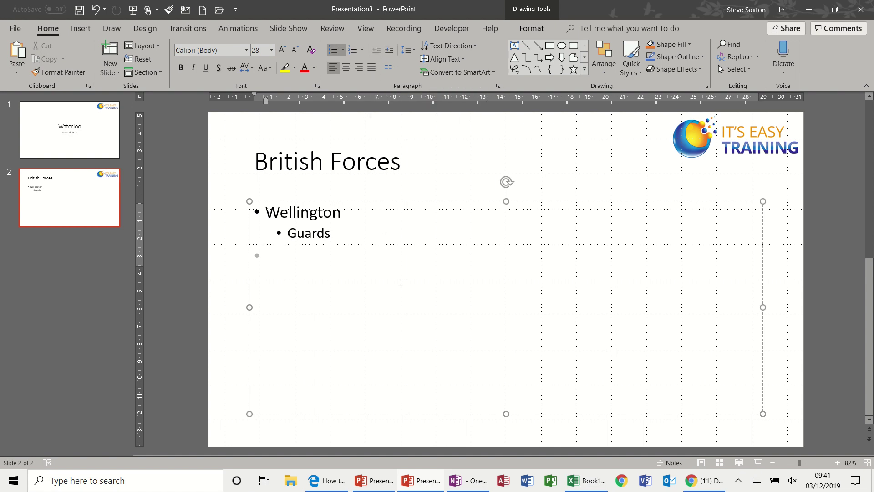
{"action": "type", "text": "Picton"}
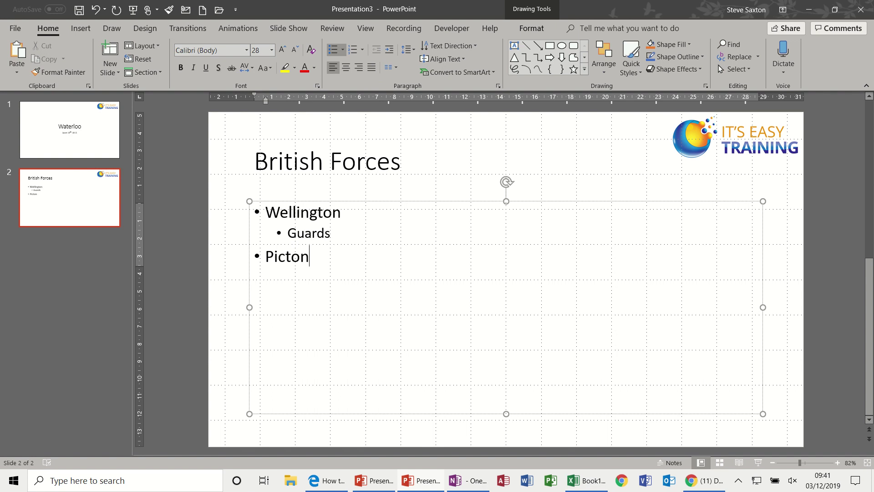
{"action": "key", "text": "Return"}
{"action": "key", "text": "Tab"}
{"action": "type", "text": "In"}
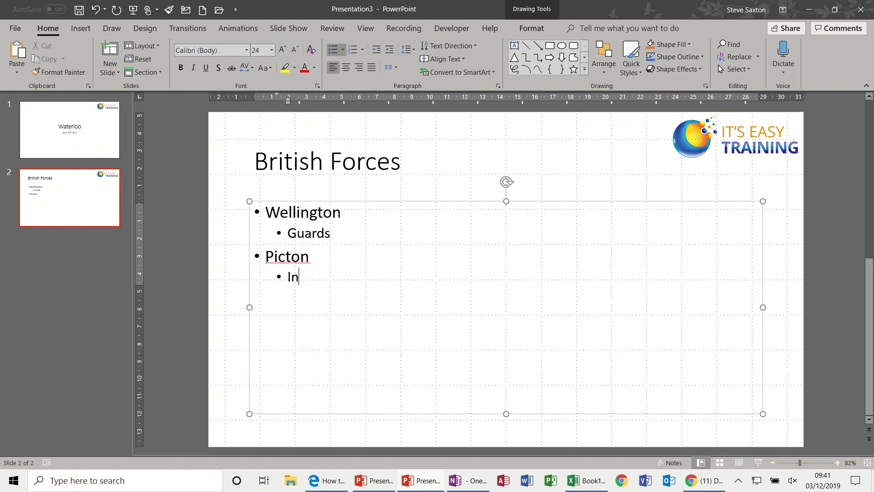
{"action": "type", "text": "fantry"}
{"action": "key", "text": "Return"}
{"action": "key", "text": "shift+Tab"}
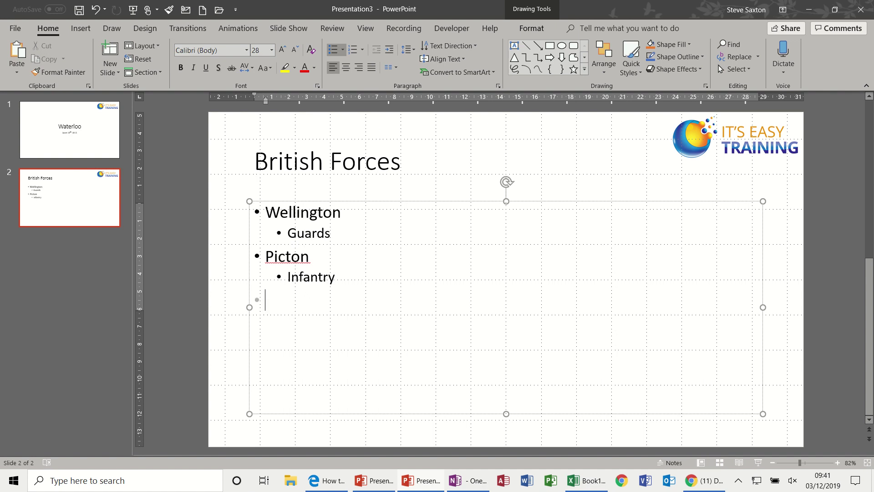
{"action": "type", "text": "Uxbridge"}
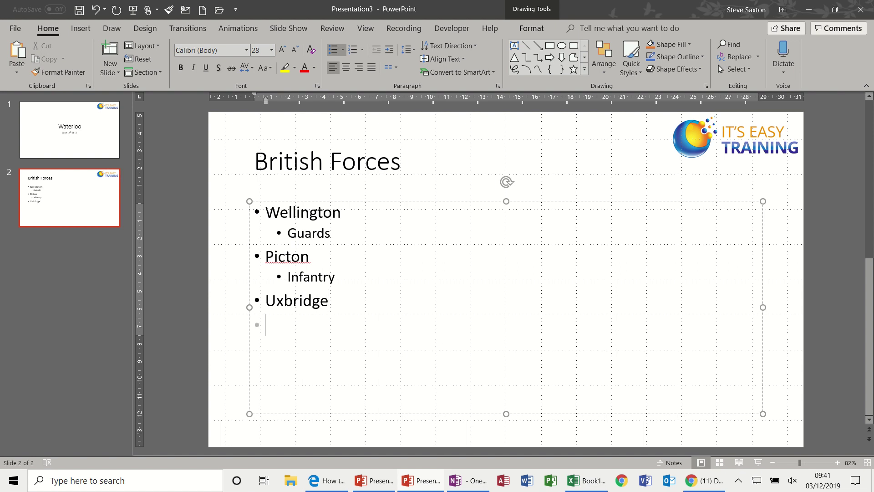
{"action": "key", "text": "Return"}
{"action": "key", "text": "Tab"}
{"action": "type", "text": "Cavalr"}
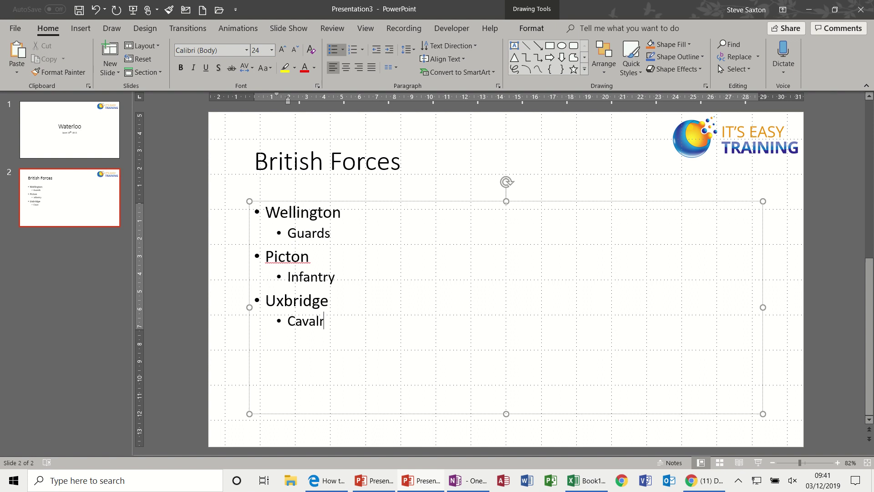
{"action": "type", "text": "y"}
Add a third slide titled 'French Forces' with the bullet Napoleon and sub-point Guards
{"action": "key", "text": "ctrl+m"}
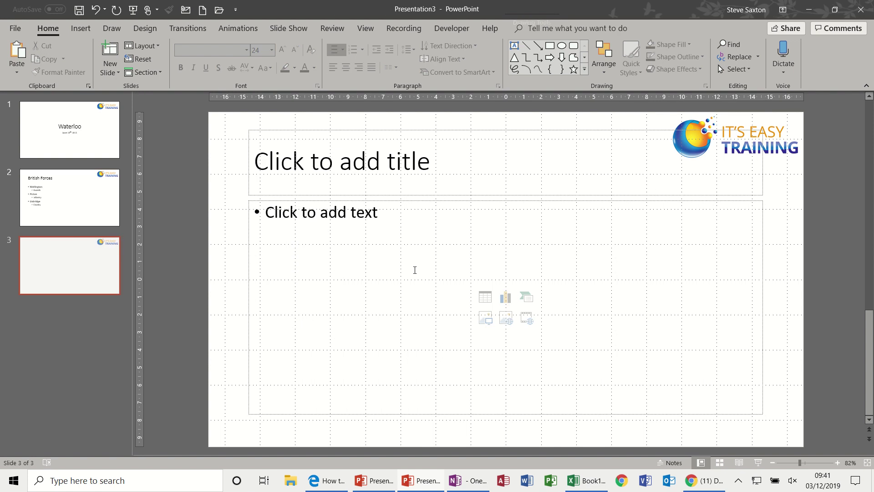
{"action": "type", "text": "Frenc"}
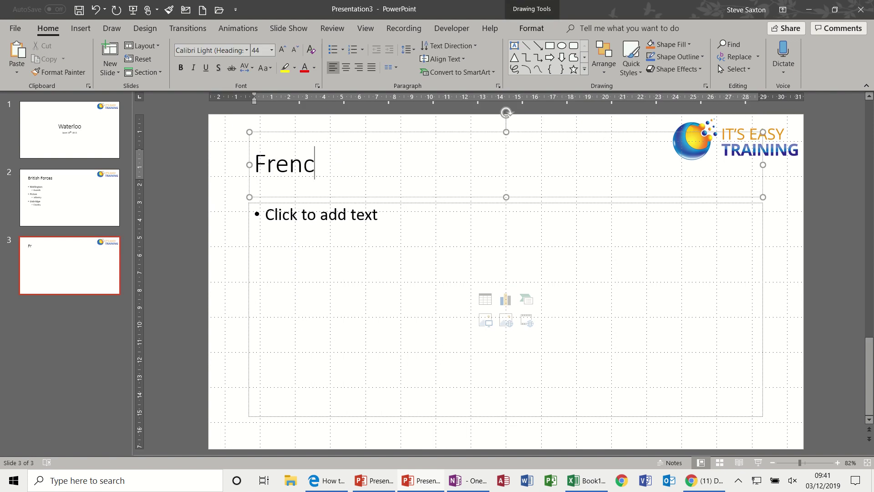
{"action": "type", "text": "h Forces"}
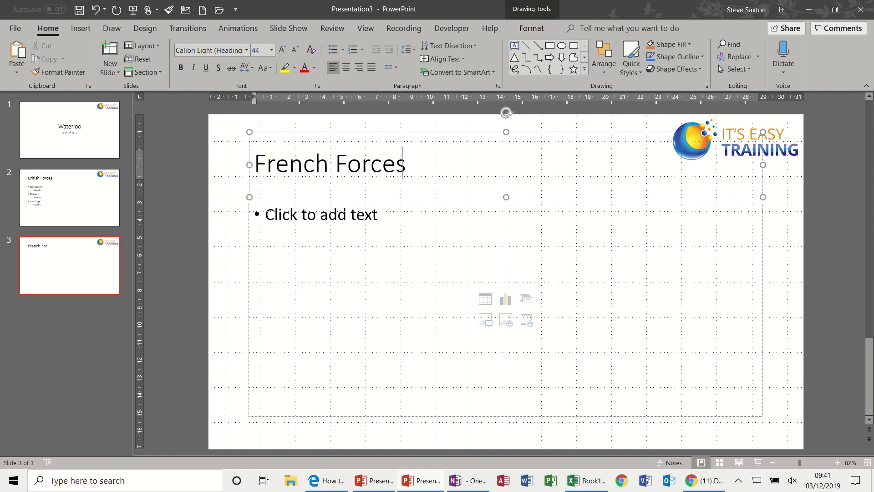
{"action": "key", "text": "ctrl+Return"}
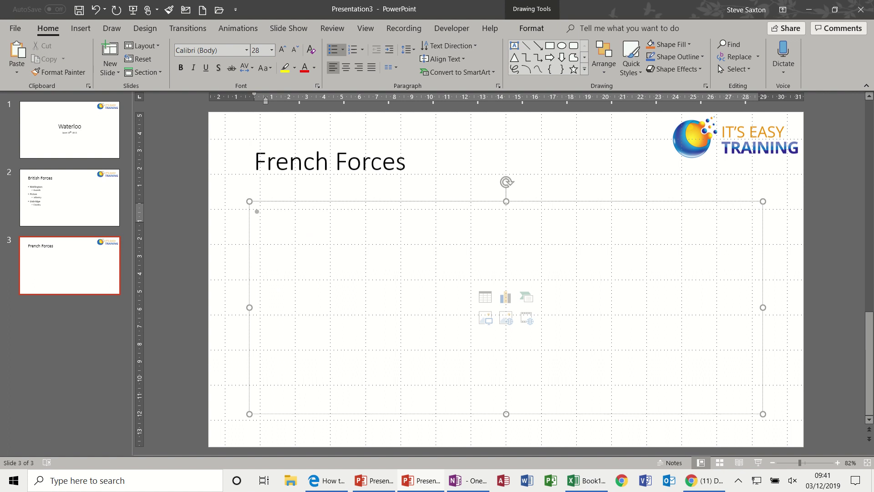
{"action": "type", "text": "Na"}
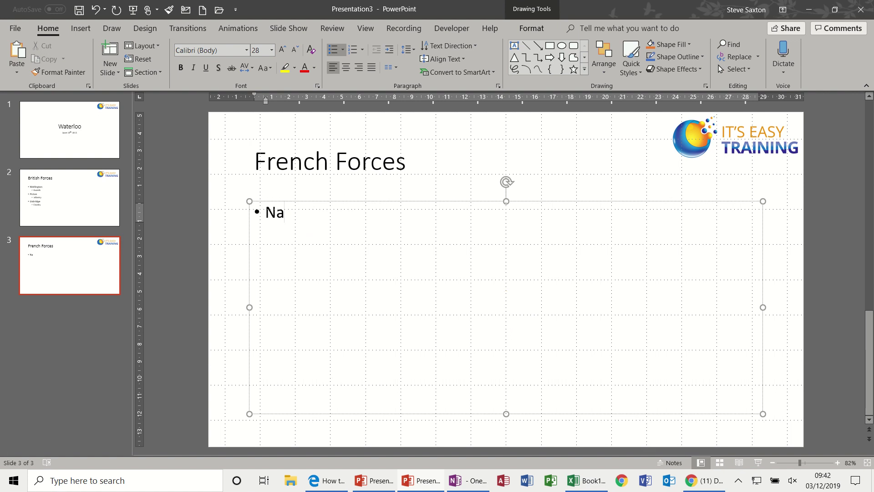
{"action": "type", "text": "poleon"}
{"action": "key", "text": "Return"}
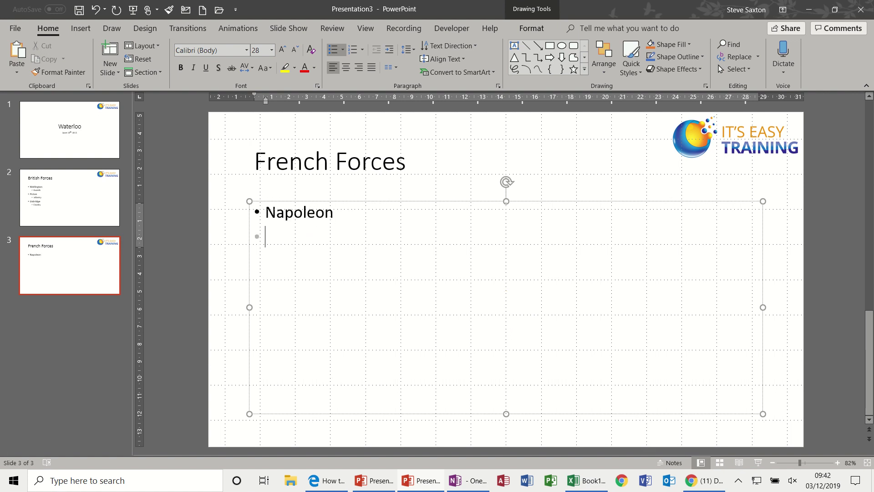
{"action": "key", "text": "Tab"}
{"action": "type", "text": "Guards"}
Add the bullets Ney with sub-point Cavalry and Murat with sub-point Artillery
{"action": "key", "text": "Return"}
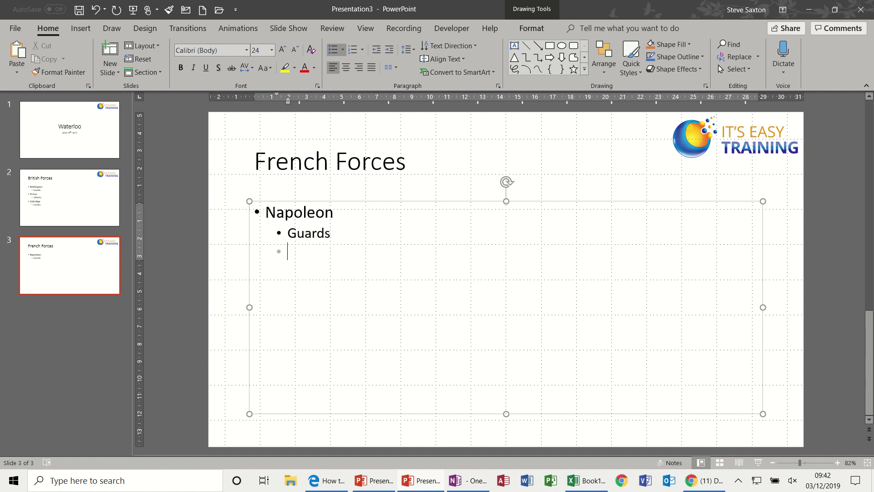
{"action": "key", "text": "shift+Tab"}
{"action": "type", "text": "Ney"}
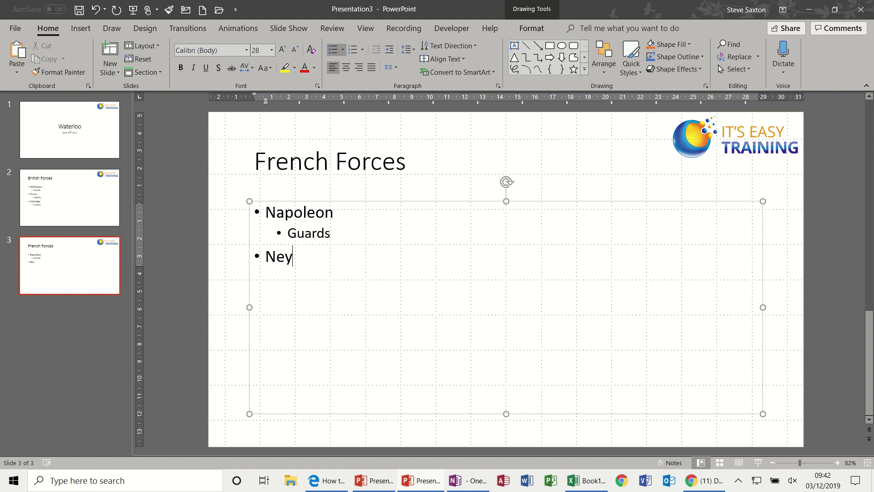
{"action": "key", "text": "Return"}
{"action": "key", "text": "Tab"}
{"action": "type", "text": "Cava"}
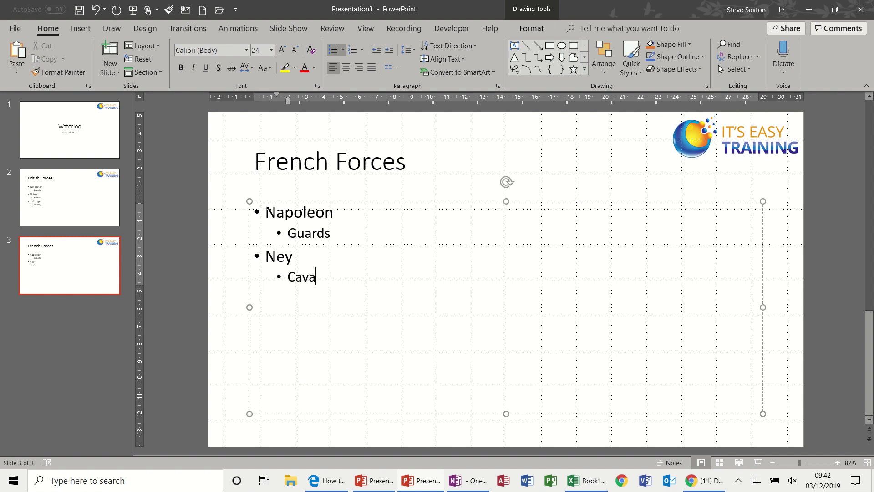
{"action": "type", "text": "lry"}
{"action": "key", "text": "Return"}
{"action": "key", "text": "shift+Tab"}
{"action": "type", "text": "Murat"}
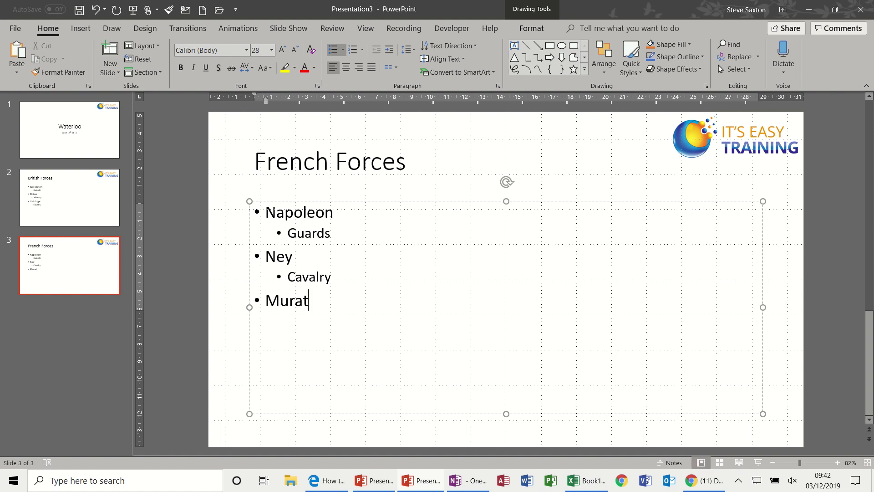
{"action": "key", "text": "Return"}
{"action": "key", "text": "Tab"}
{"action": "type", "text": "Artillery"}
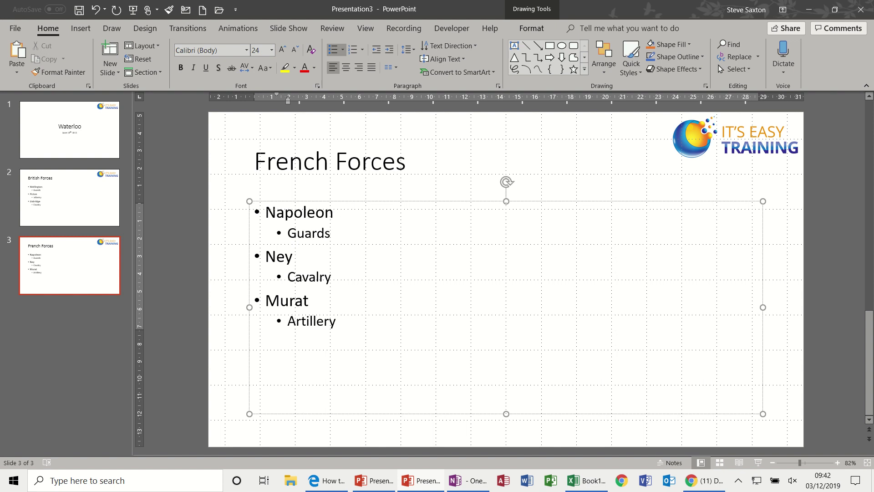
Save the deck to Documents under the proposed name Waterloo.pptx
{"action": "key", "text": "F12"}
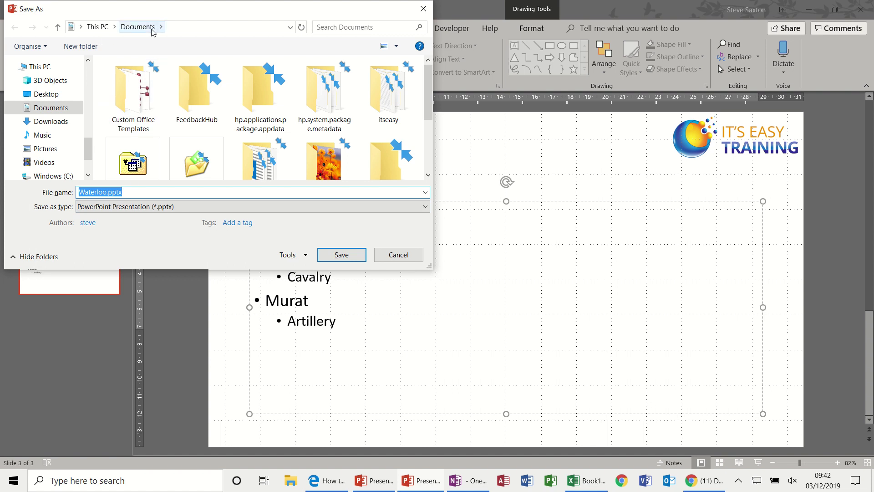
{"action": "left_click", "coordinate": [337, 256]}
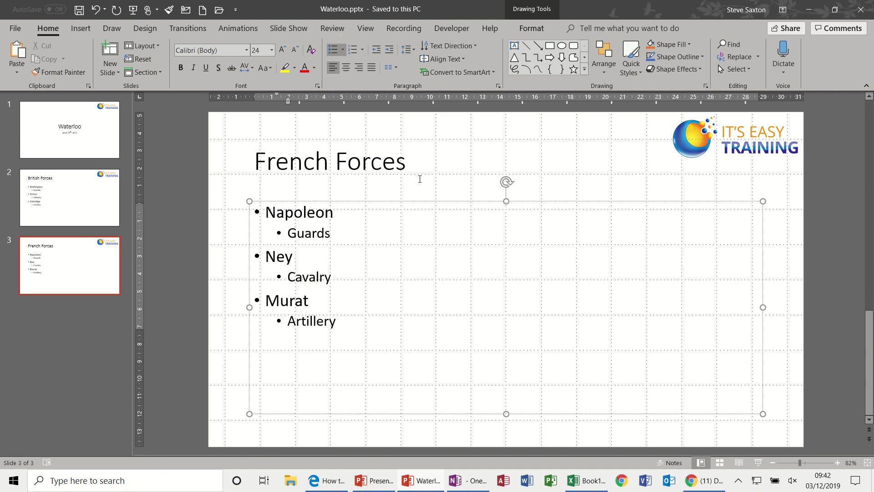
Move French Forces to second place and back so British Forces stays slide 2, then widen the thumbnail pane
{"action": "left_click", "coordinate": [109, 140]}
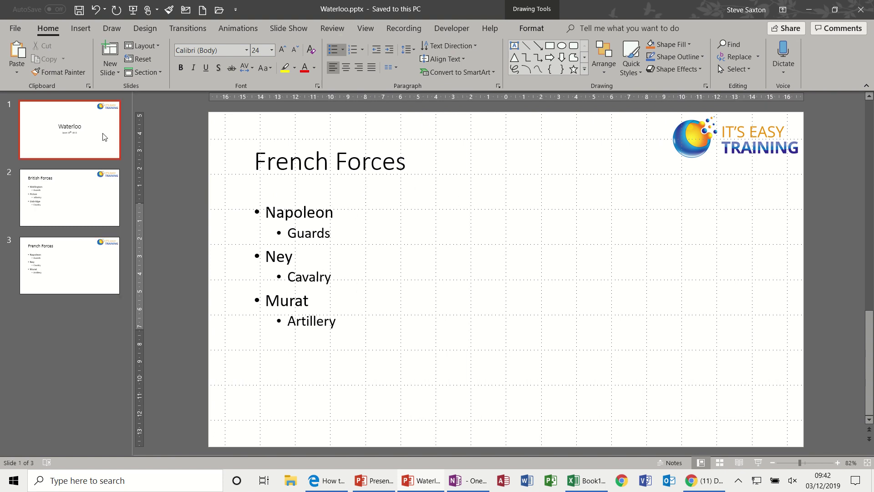
{"action": "left_click", "coordinate": [94, 192]}
{"action": "left_click", "coordinate": [87, 248]}
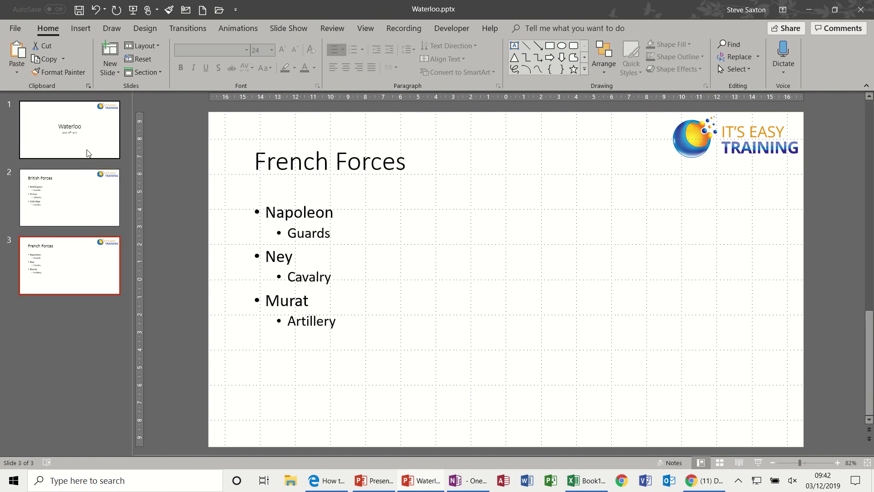
{"action": "left_click_drag", "start_coordinate": [76, 251], "coordinate": [75, 176]}
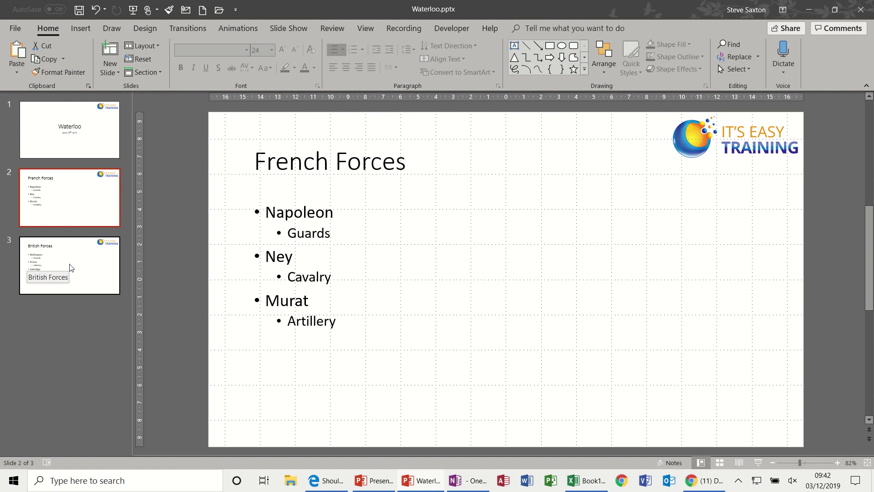
{"action": "left_click_drag", "start_coordinate": [71, 268], "coordinate": [70, 192]}
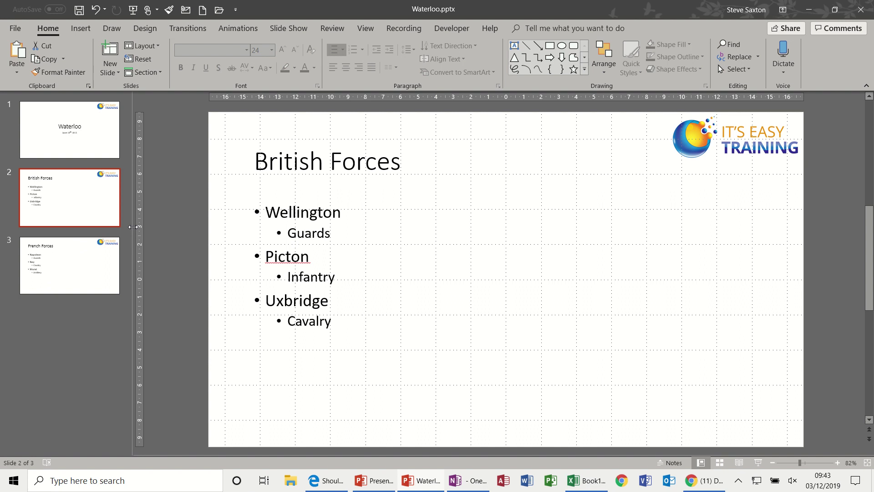
{"action": "left_click_drag", "start_coordinate": [132, 227], "coordinate": [153, 244]}
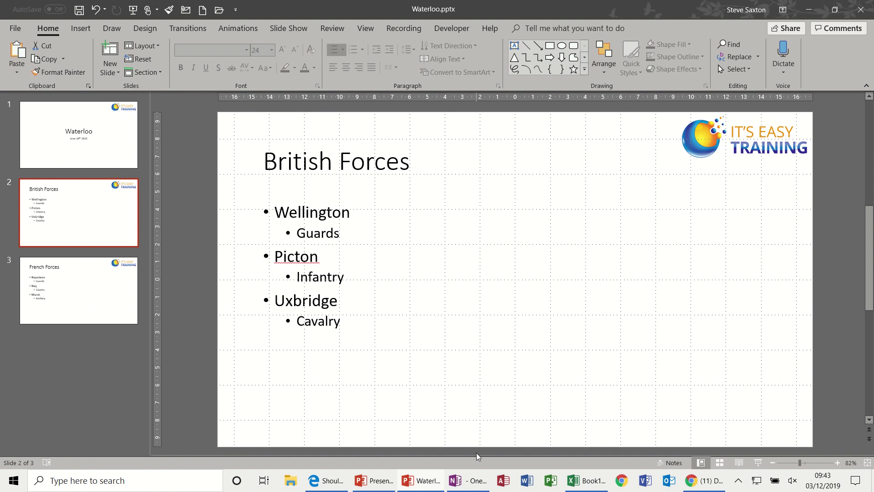
Open and enlarge the Notes pane under British Forces and place the cursor in it
{"action": "left_click_drag", "start_coordinate": [476, 455], "coordinate": [477, 406]}
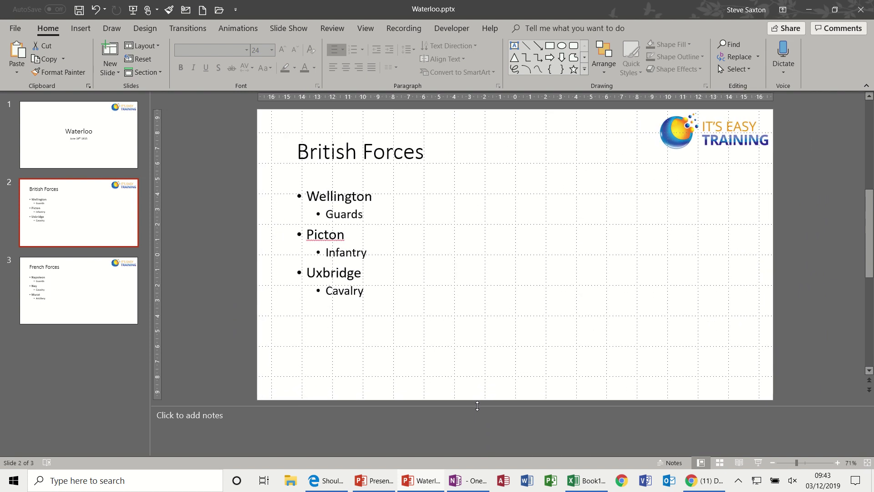
{"action": "left_click", "coordinate": [670, 462]}
{"action": "left_click", "coordinate": [670, 463]}
{"action": "left_click_drag", "start_coordinate": [493, 404], "coordinate": [494, 355]}
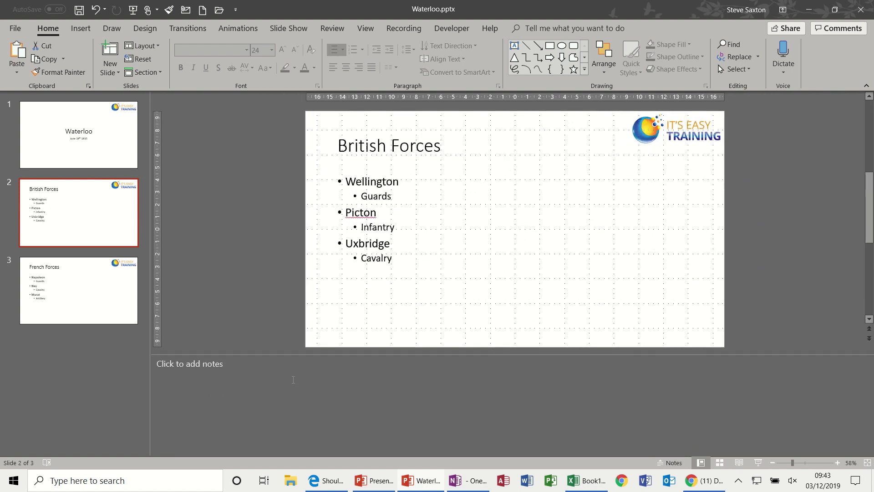
{"action": "left_click", "coordinate": [233, 363]}
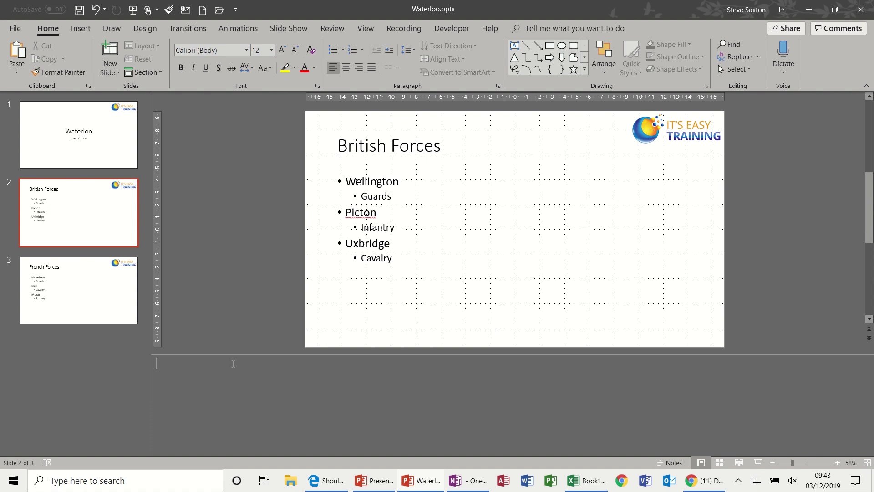
Add numbered notes 'Born 1769 - 1852 born in Dublin', 'Shot in head' and 'Lost leg'
{"action": "left_click", "coordinate": [352, 52]}
{"action": "type", "text": "Born 17"}
{"action": "type", "text": "69 -"}
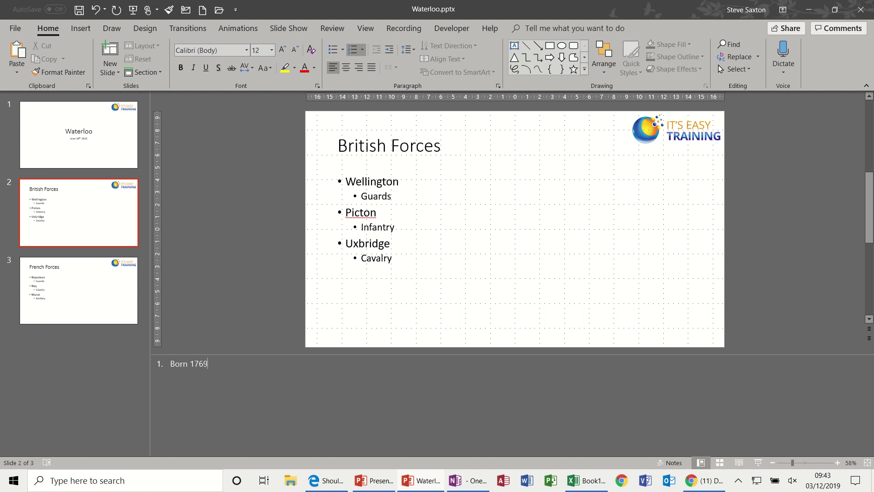
{"action": "type", "text": " 1852"}
{"action": "type", "text": " born"}
{"action": "type", "text": " in Dublin"}
{"action": "type", "text": "S"}
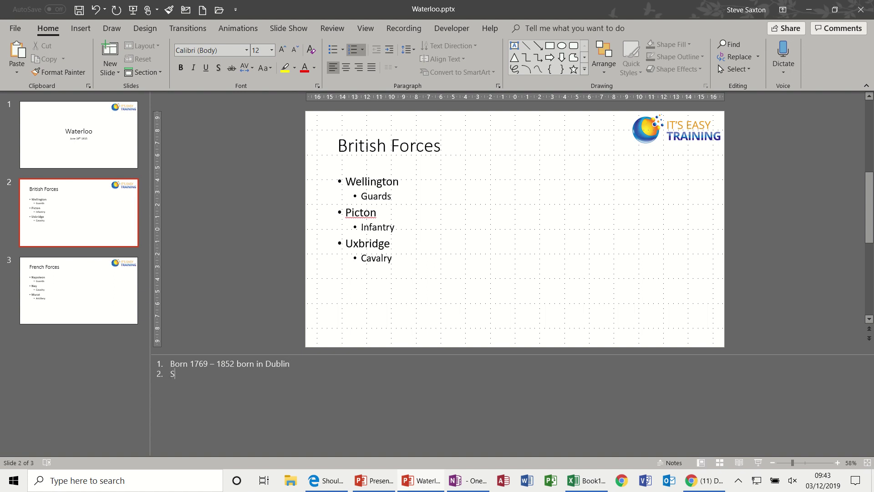
{"action": "type", "text": "hot in head "}
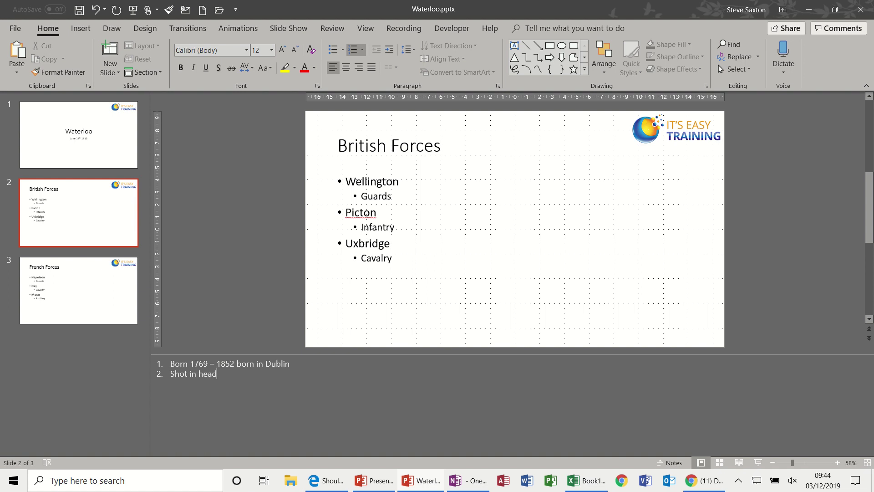
{"action": "type", "text": "Lost leg"}
Hide Notes, switch to Outline view, narrow the outline pane and go to the Artillery line
{"action": "left_click", "coordinate": [665, 462]}
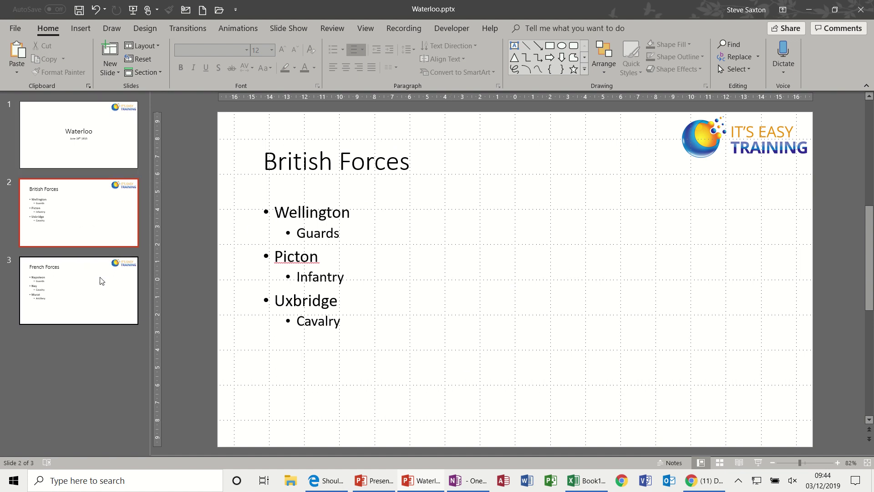
{"action": "left_click", "coordinate": [702, 462]}
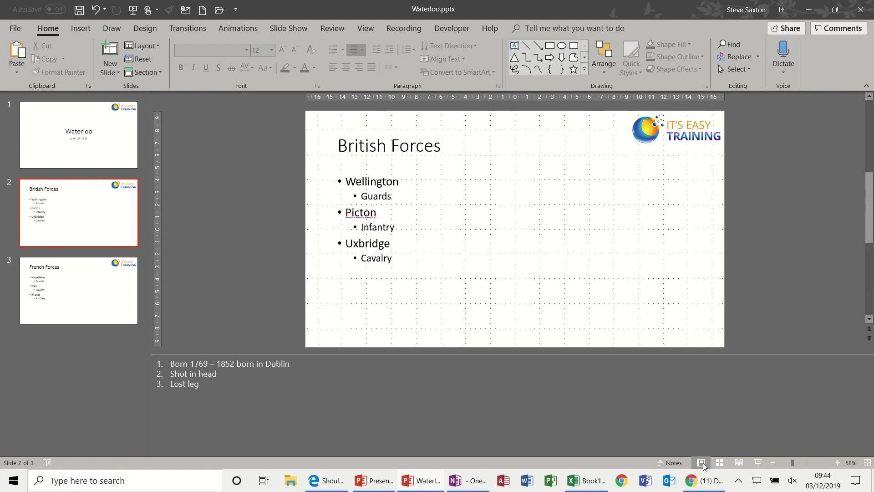
{"action": "left_click", "coordinate": [703, 463]}
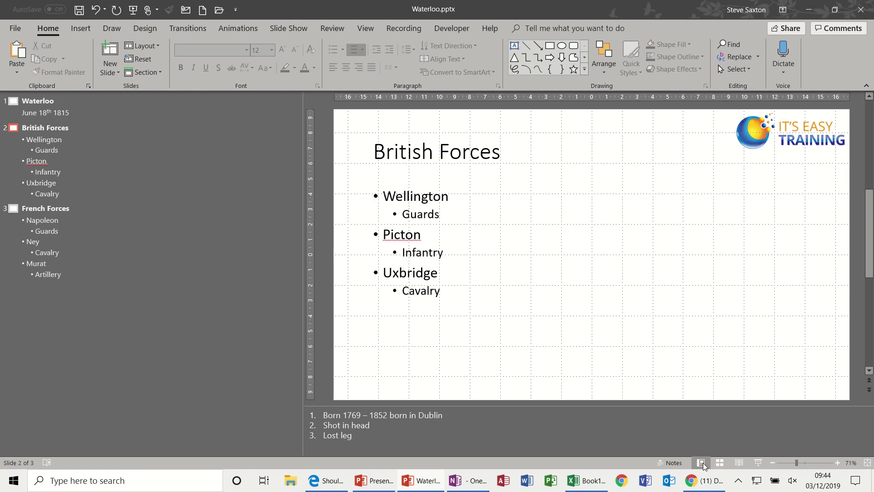
{"action": "left_click_drag", "start_coordinate": [301, 245], "coordinate": [147, 228]}
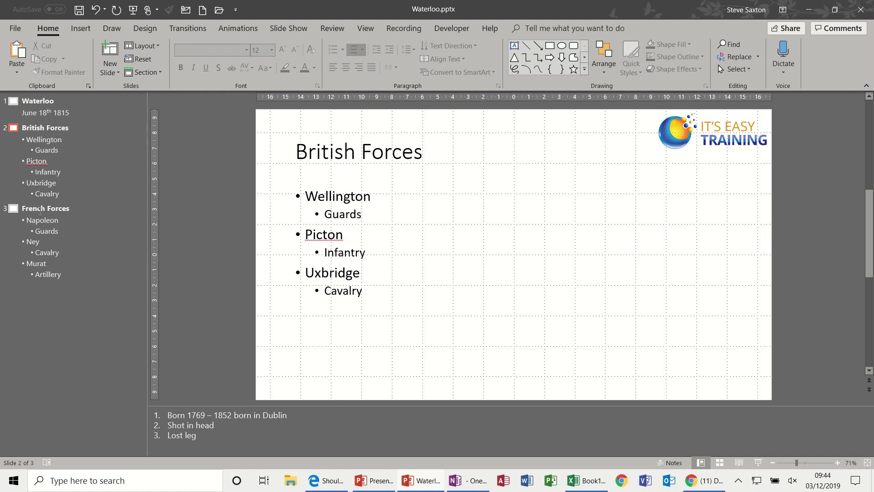
{"action": "left_click", "coordinate": [63, 273]}
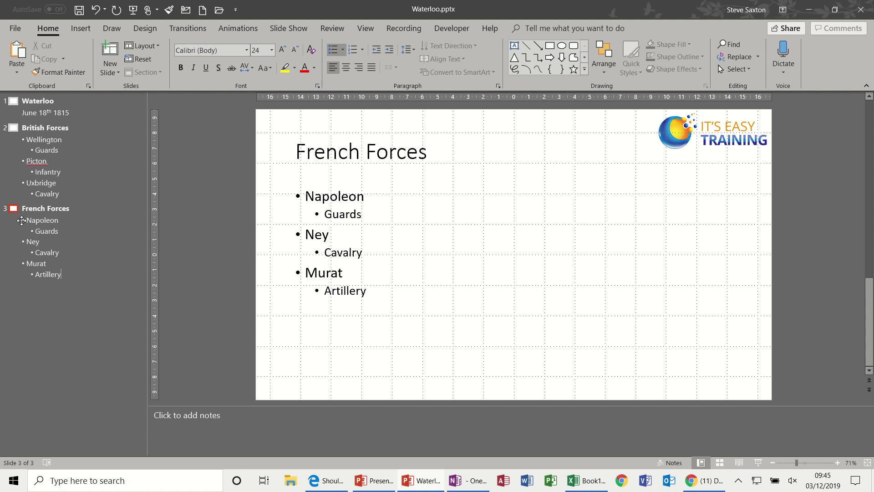
{"action": "left_click", "coordinate": [21, 220]}
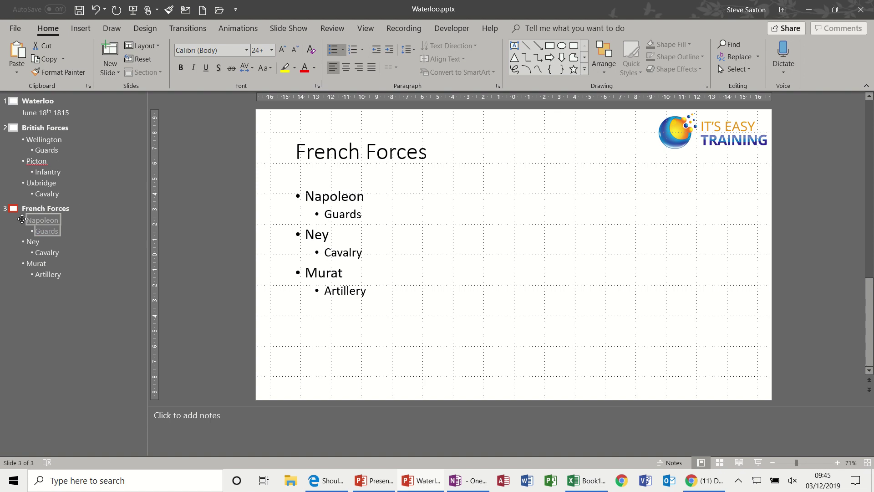
{"action": "left_click_drag", "start_coordinate": [22, 218], "coordinate": [24, 156]}
{"action": "key", "text": "ctrl+End"}
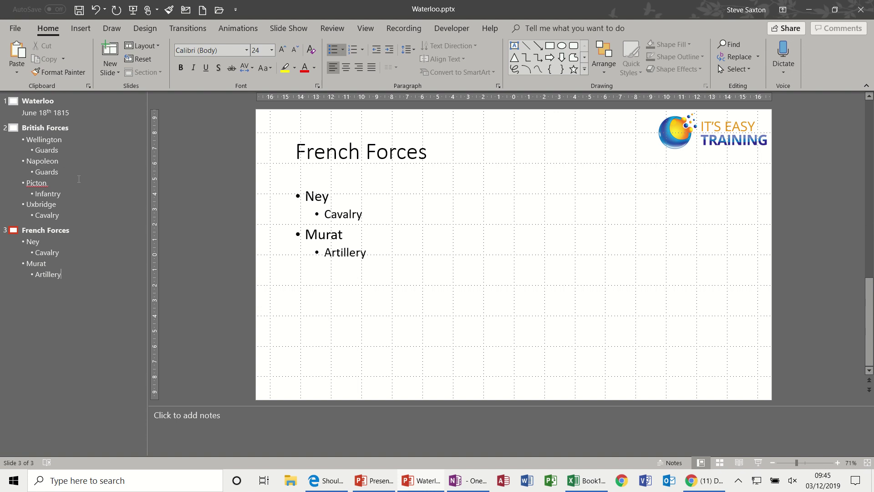
{"action": "key", "text": "ctrl+z"}
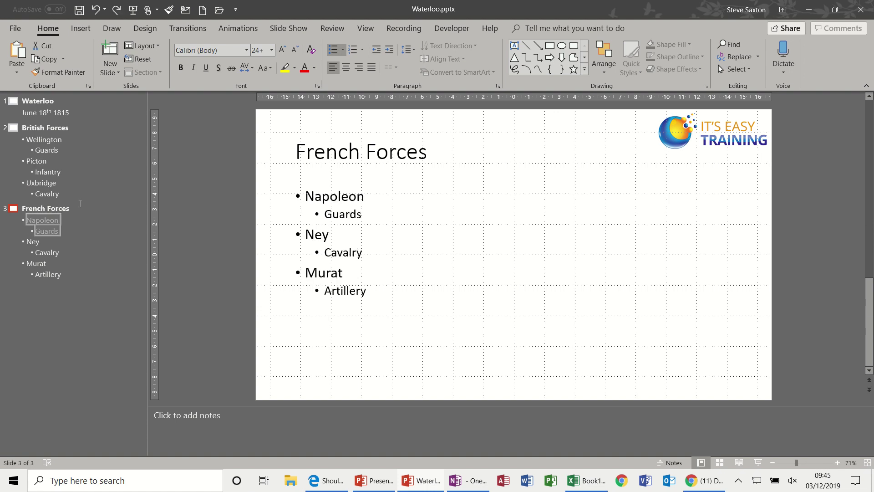
{"action": "left_click", "coordinate": [73, 276]}
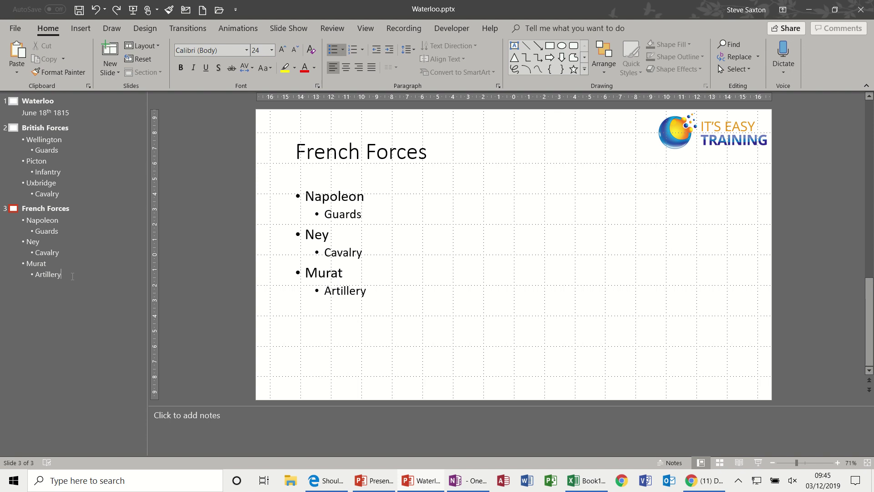
In the outline, add practice slide 4 'fjjnfg' with bullets 'dfbdf' and 'gfg'
{"action": "key", "text": "Return"}
{"action": "key", "text": "shift+Tab"}
{"action": "key", "text": "shift+Tab"}
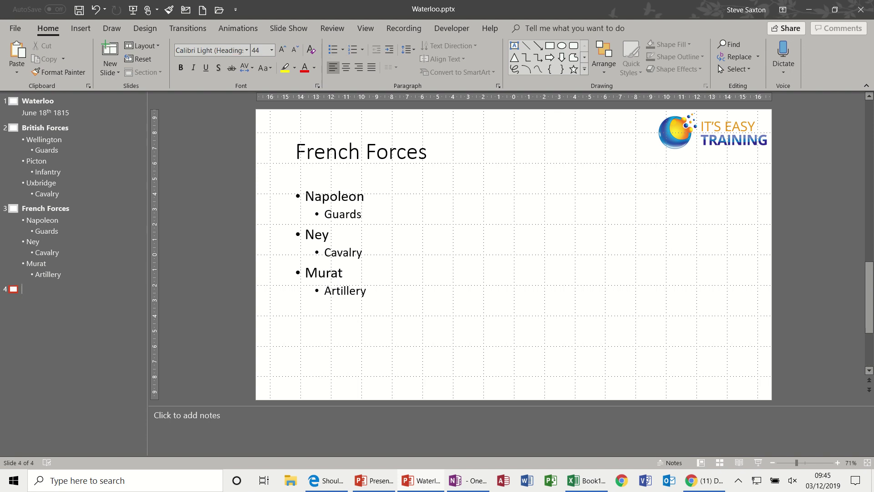
{"action": "type", "text": "fjjnfg"}
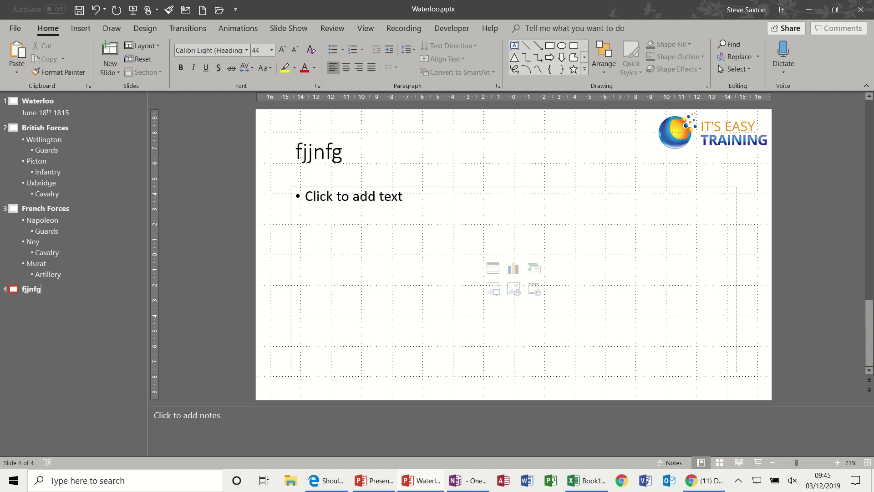
{"action": "key", "text": "Return"}
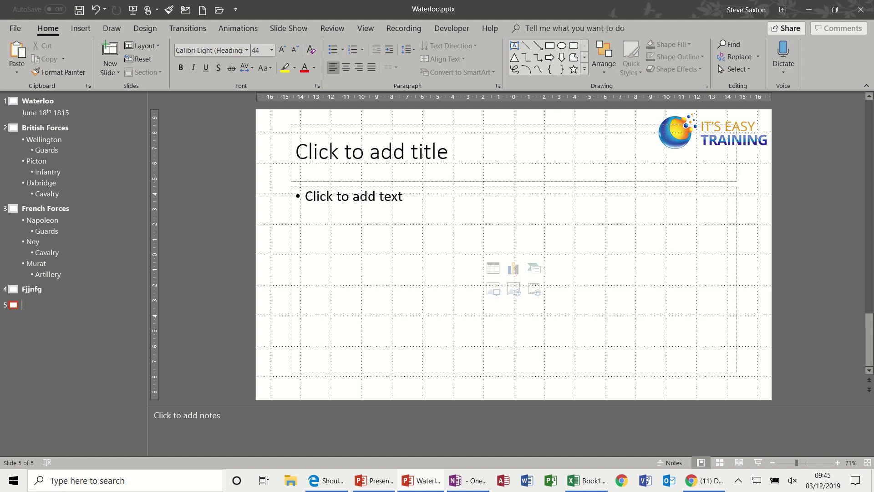
{"action": "key", "text": "Tab"}
{"action": "type", "text": "dfbdf"}
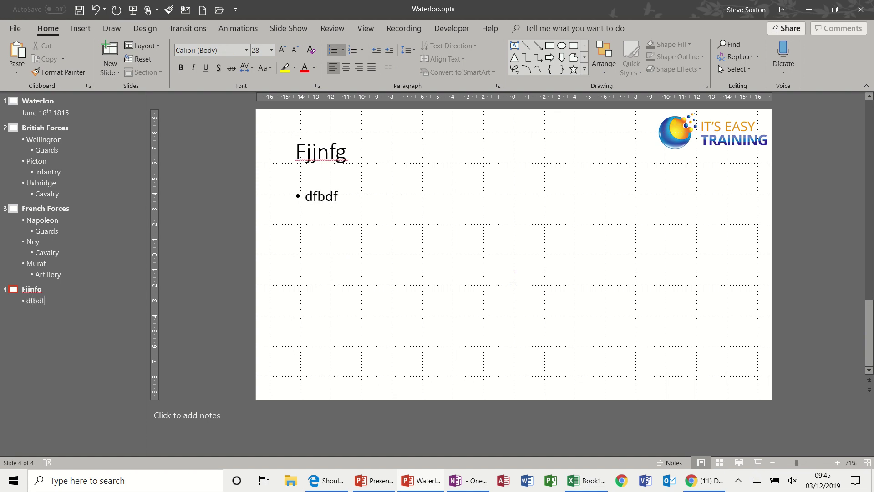
{"action": "key", "text": "Return"}
{"action": "type", "text": "gfg"}
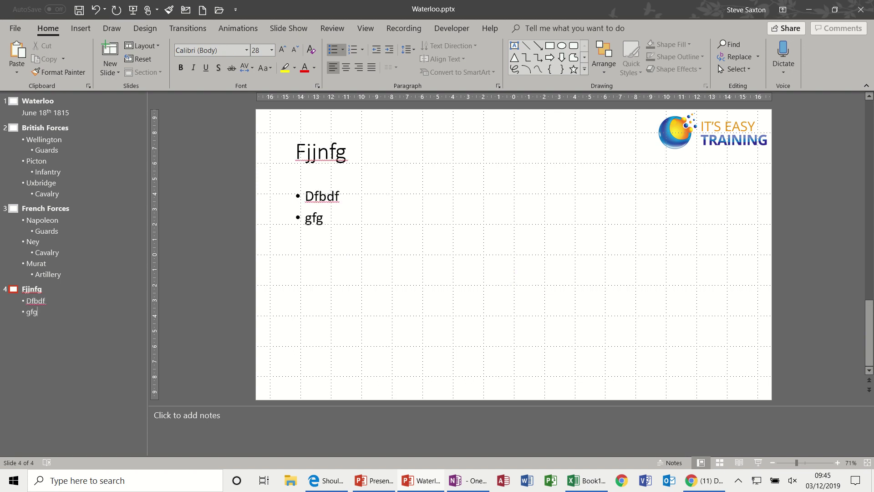
{"action": "key", "text": "Return"}
Add practice slide 5 'fvbfgm' with the bullet 'df'
{"action": "key", "text": "shift+Tab"}
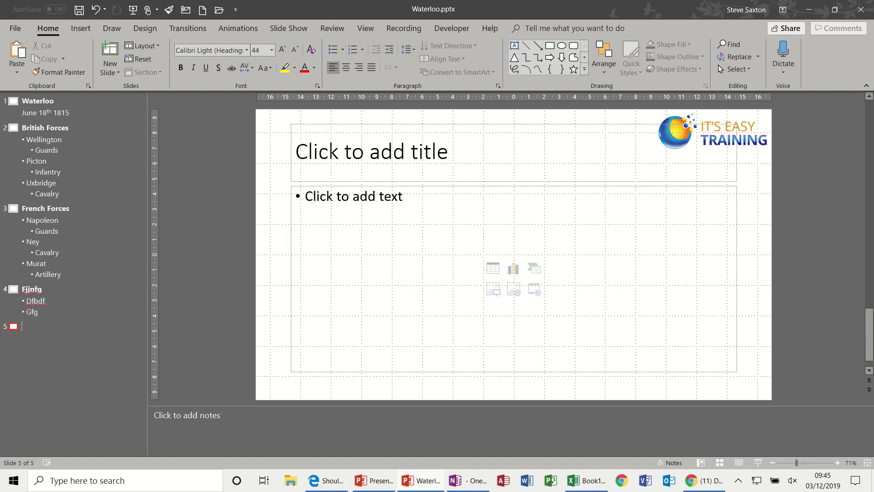
{"action": "type", "text": "fvbfgm"}
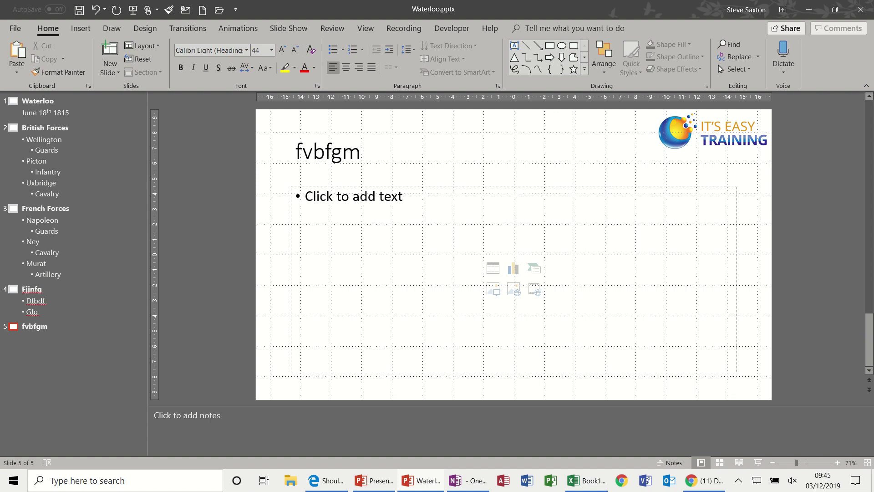
{"action": "key", "text": "Return"}
{"action": "key", "text": "Tab"}
{"action": "type", "text": "d"}
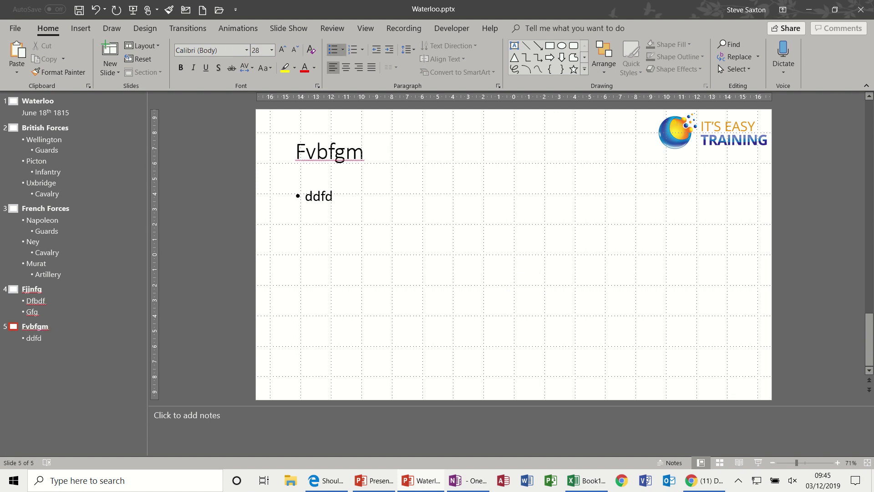
{"action": "type", "text": "f"}
Delete all text of slides 4 and 5 and return to Normal view with thumbnails
{"action": "left_click_drag", "start_coordinate": [50, 341], "coordinate": [1, 288]}
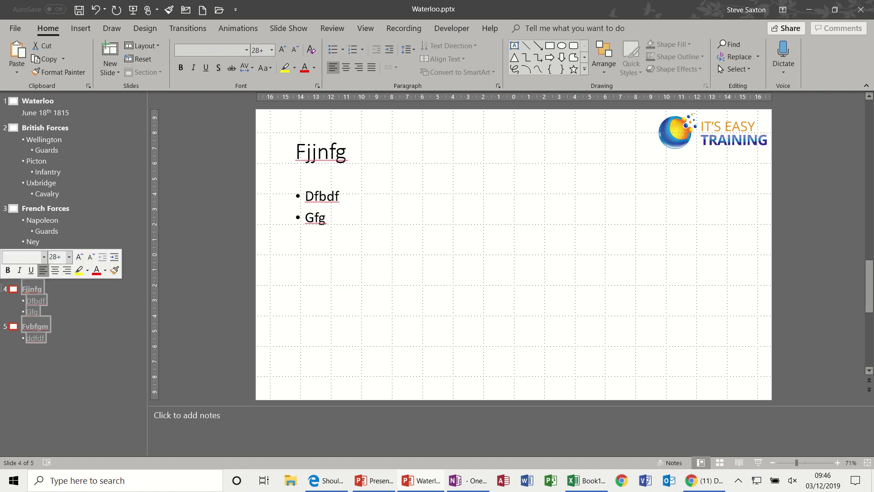
{"action": "key", "text": "Delete"}
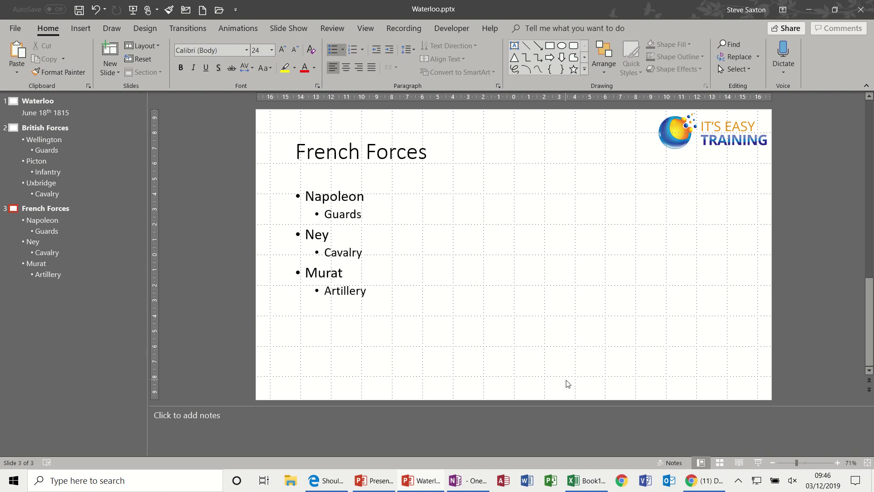
{"action": "left_click", "coordinate": [699, 463]}
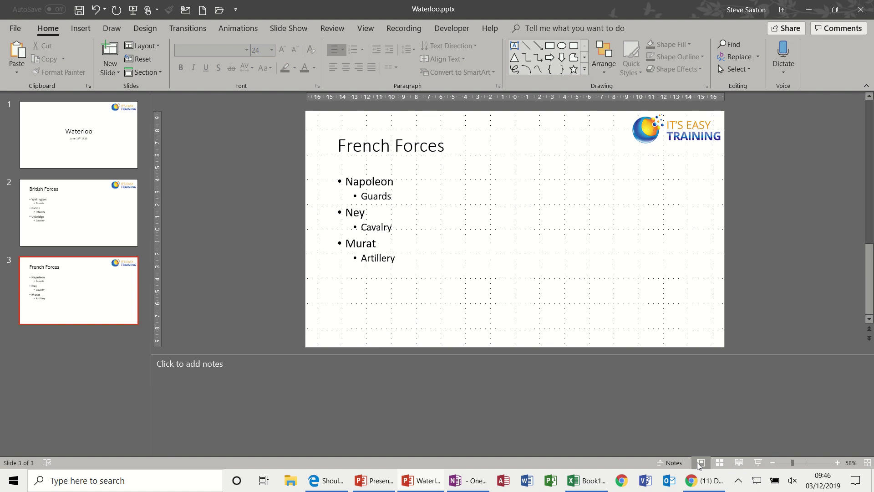
In Slide Sorter, move French Forces ahead of British Forces to become slide 2
{"action": "left_click", "coordinate": [669, 463]}
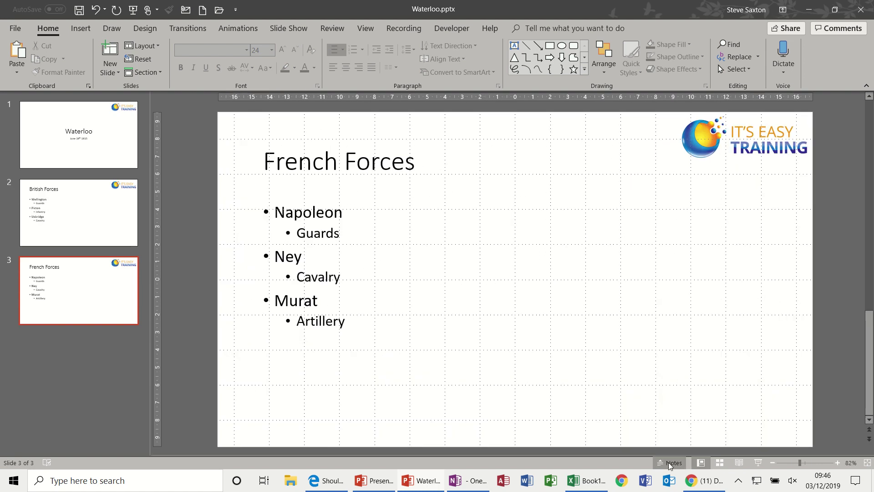
{"action": "left_click", "coordinate": [719, 463]}
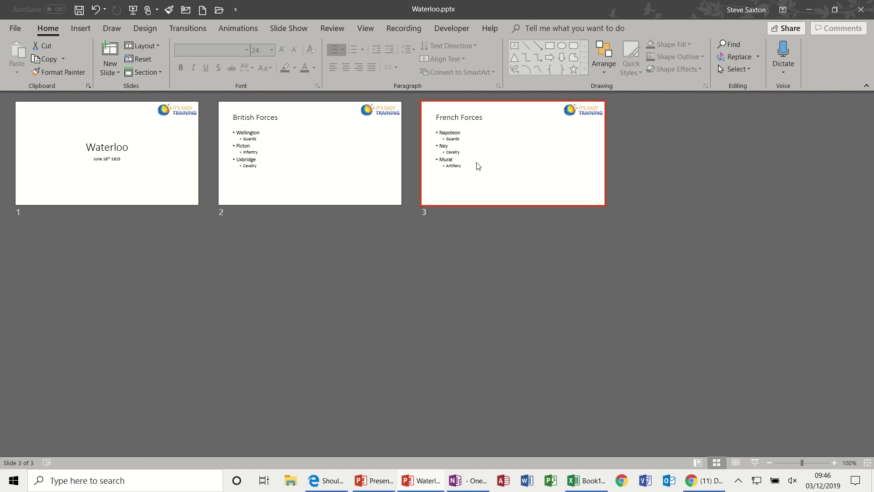
{"action": "left_click_drag", "start_coordinate": [478, 165], "coordinate": [280, 160]}
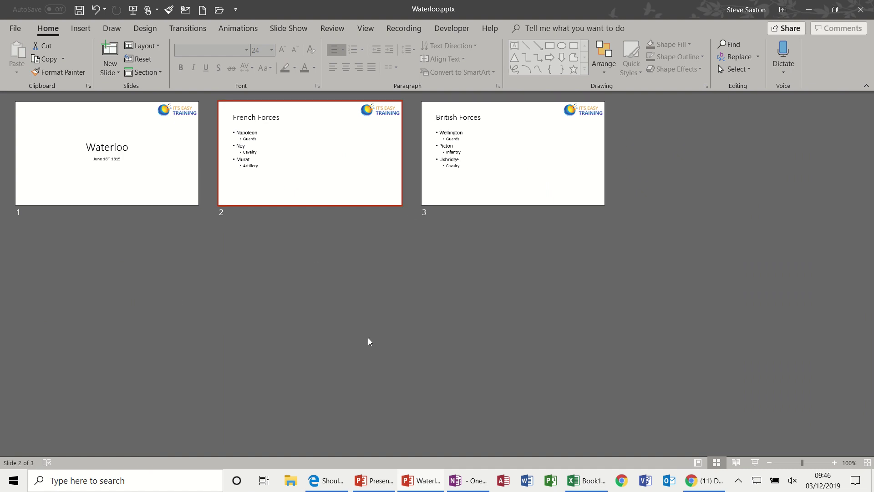
Zoom the slide grid out three steps, then back in three steps
{"action": "left_click", "coordinate": [768, 463]}
{"action": "left_click", "coordinate": [768, 462]}
{"action": "left_click", "coordinate": [768, 463]}
{"action": "left_click", "coordinate": [768, 462]}
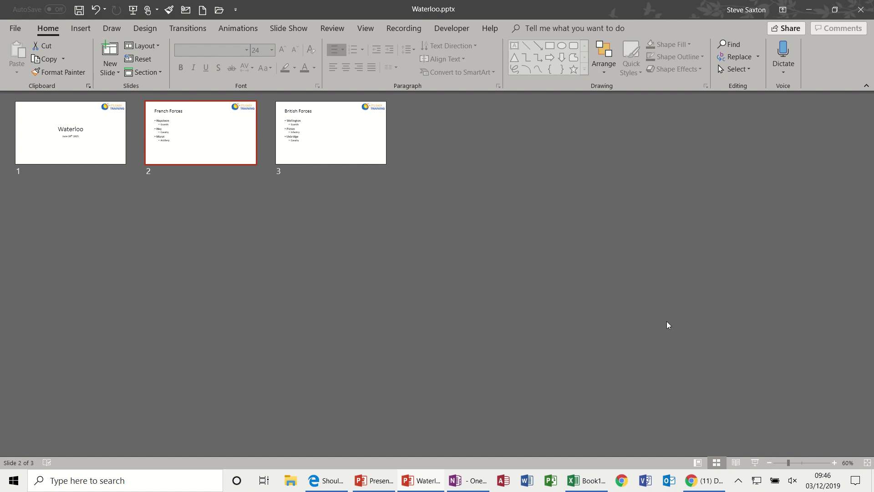
{"action": "left_click", "coordinate": [834, 462]}
{"action": "left_click", "coordinate": [834, 462]}
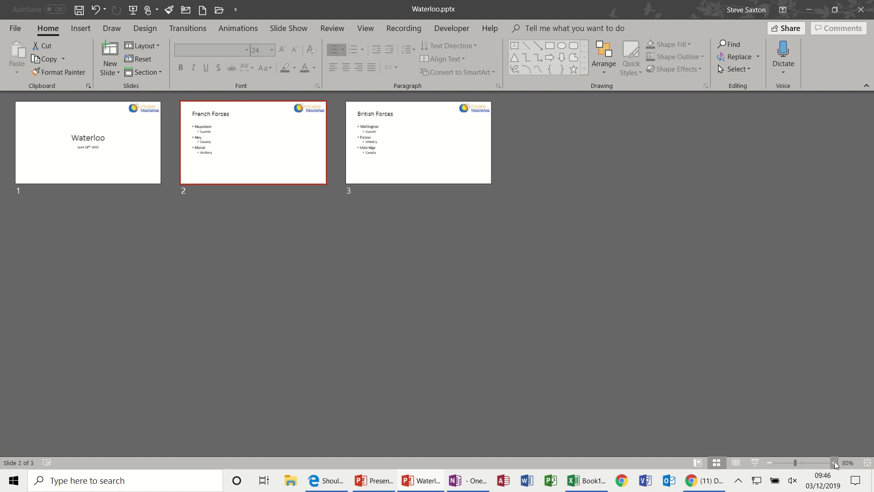
{"action": "left_click", "coordinate": [834, 462]}
{"action": "left_click", "coordinate": [834, 462]}
{"action": "left_click", "coordinate": [834, 462]}
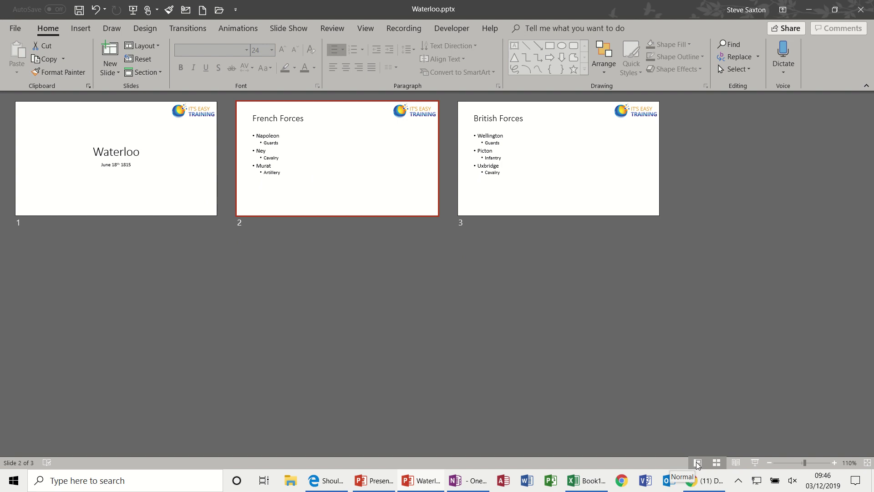
Preview the deck in Reading View, paging back to the title slide and forward to British Forces
{"action": "double_click", "coordinate": [305, 180]}
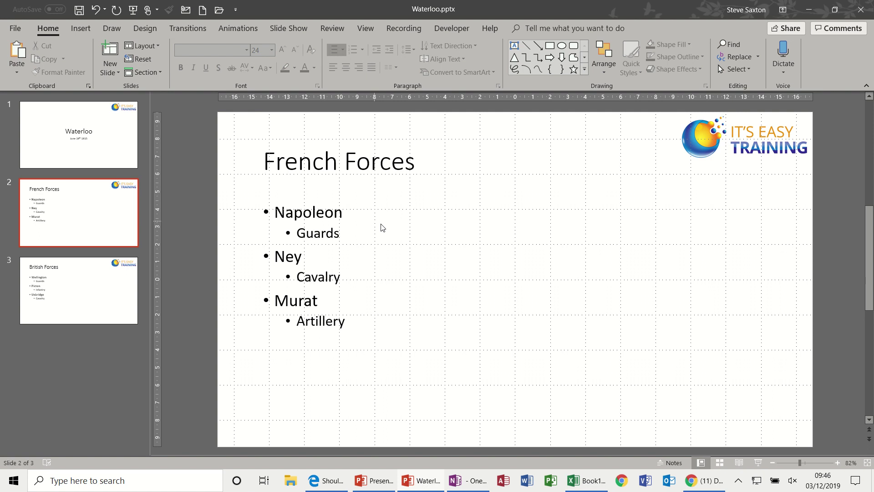
{"action": "left_click", "coordinate": [738, 463]}
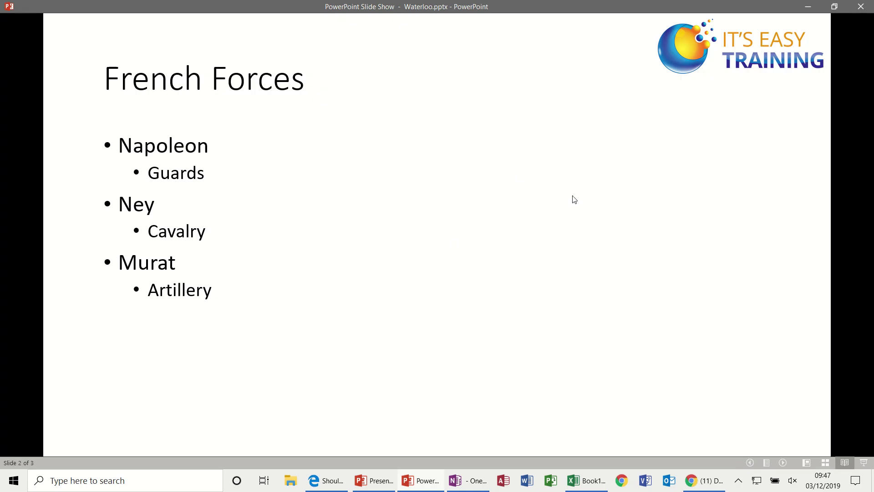
{"action": "left_click", "coordinate": [783, 463]}
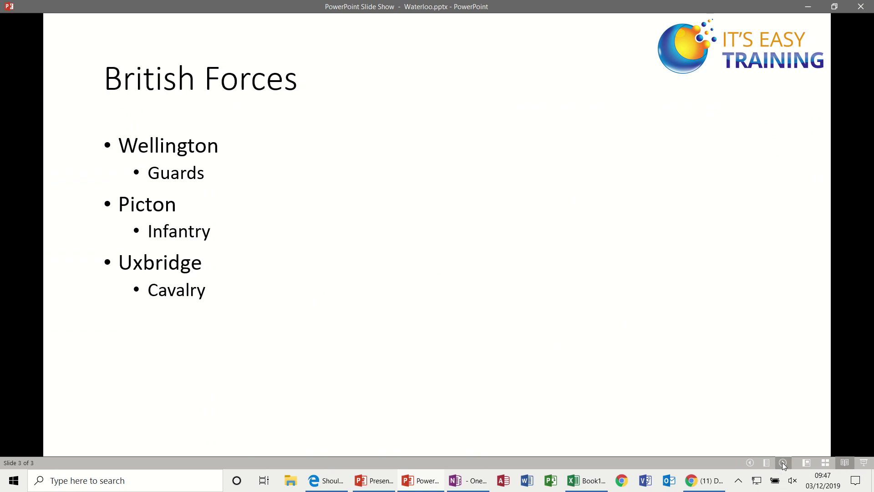
{"action": "left_click", "coordinate": [750, 462]}
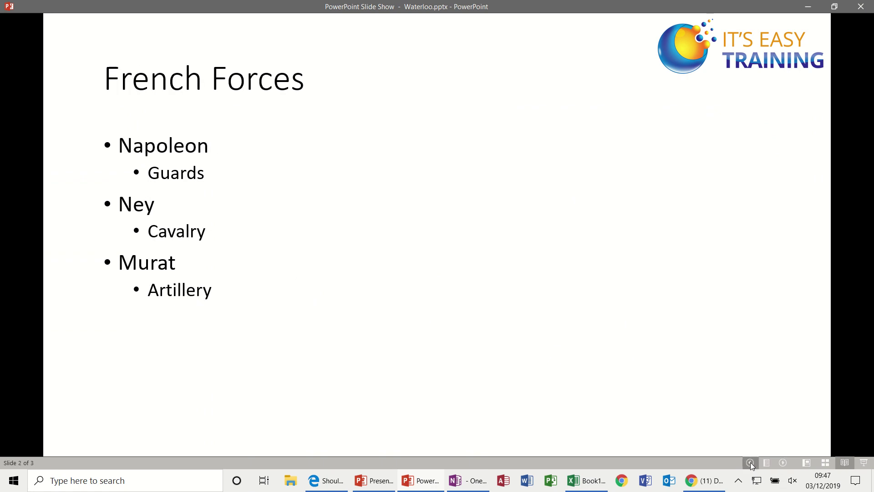
{"action": "left_click", "coordinate": [750, 462]}
{"action": "left_click", "coordinate": [782, 463]}
{"action": "left_click", "coordinate": [781, 462]}
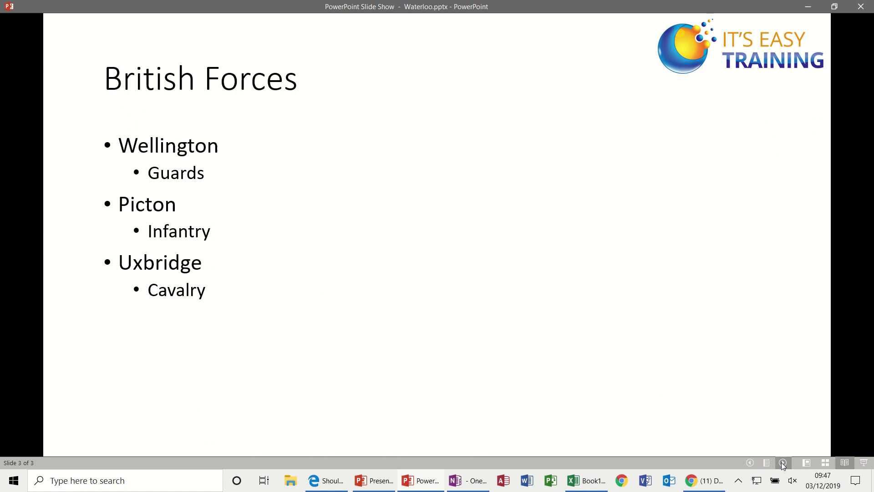
Exit Reading View to Normal editing, showing the Waterloo title slide
{"action": "left_click", "coordinate": [807, 464]}
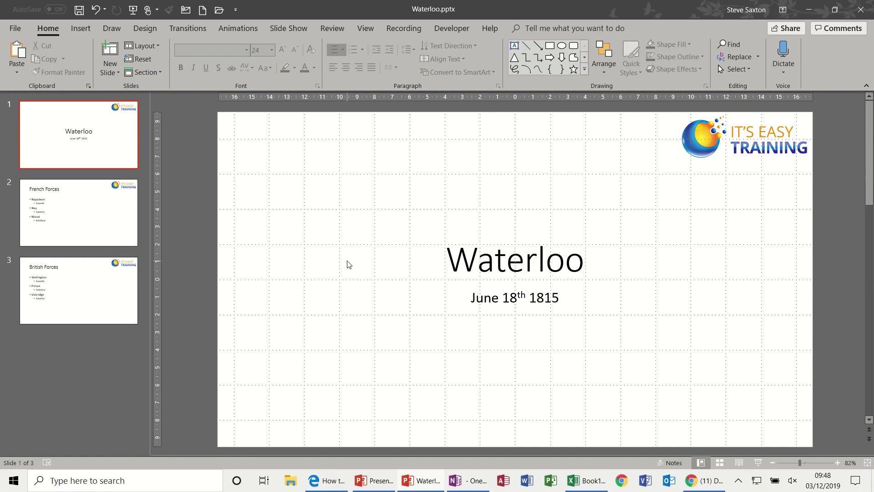
Select the slide 2 thumbnail, French Forces, for editing
{"action": "left_click", "coordinate": [123, 232]}
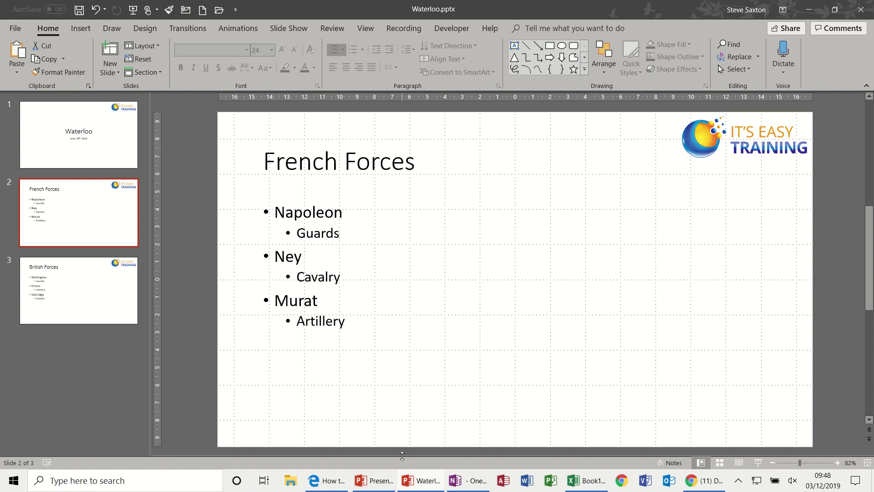
Enlarge the notes pane and show British Forces with its three numbered notes ending 'Lost leg'
{"action": "left_click_drag", "start_coordinate": [403, 456], "coordinate": [273, 361]}
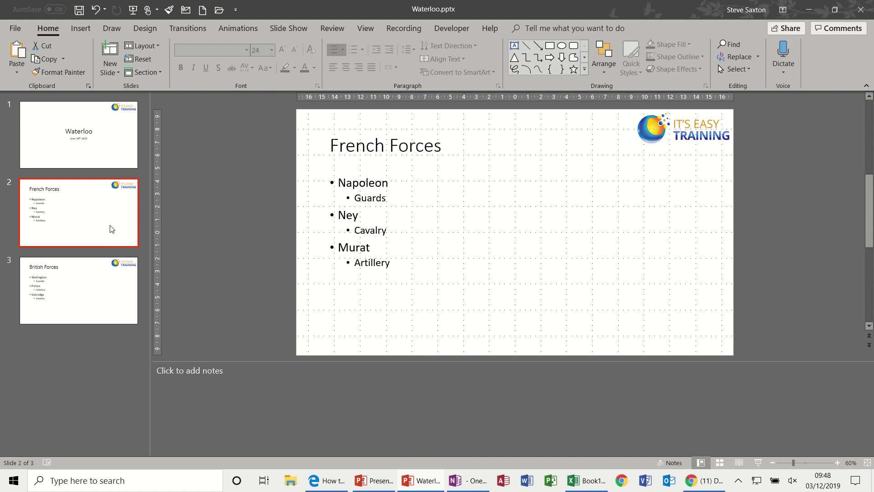
{"action": "left_click", "coordinate": [103, 290]}
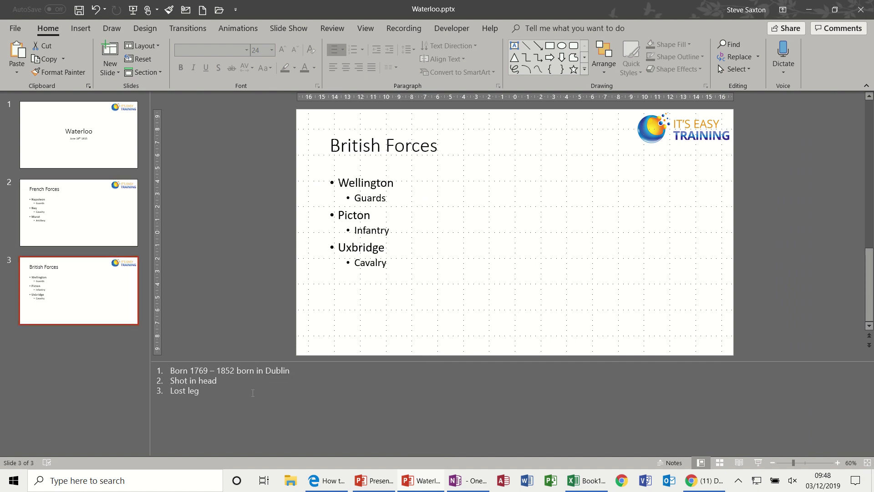